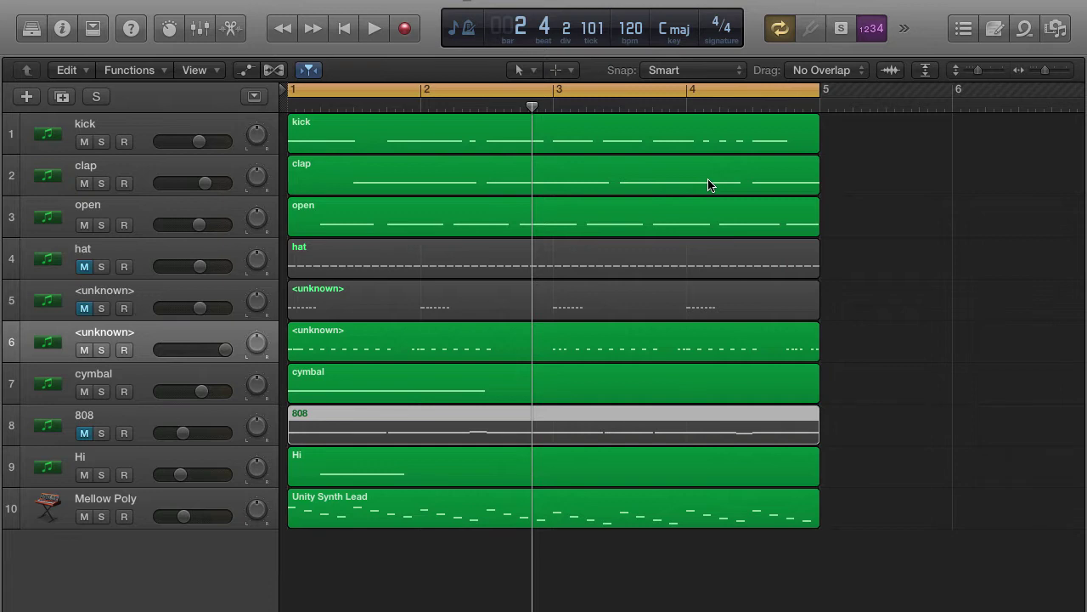
Step: Show the inspector and duplicate the 808 track with its channel settings
key("i")
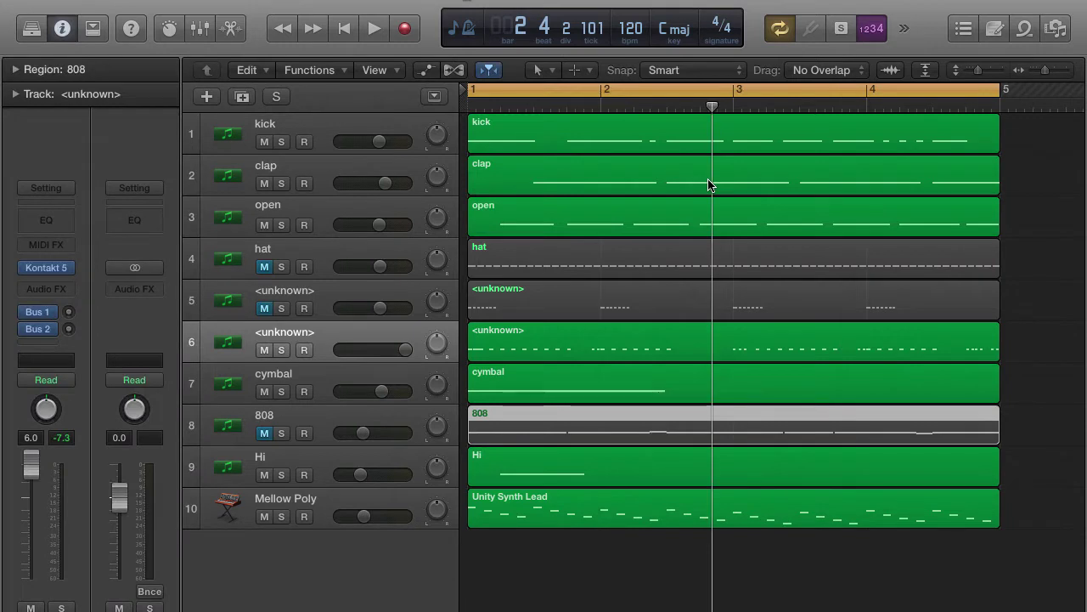
left_click(313, 418)
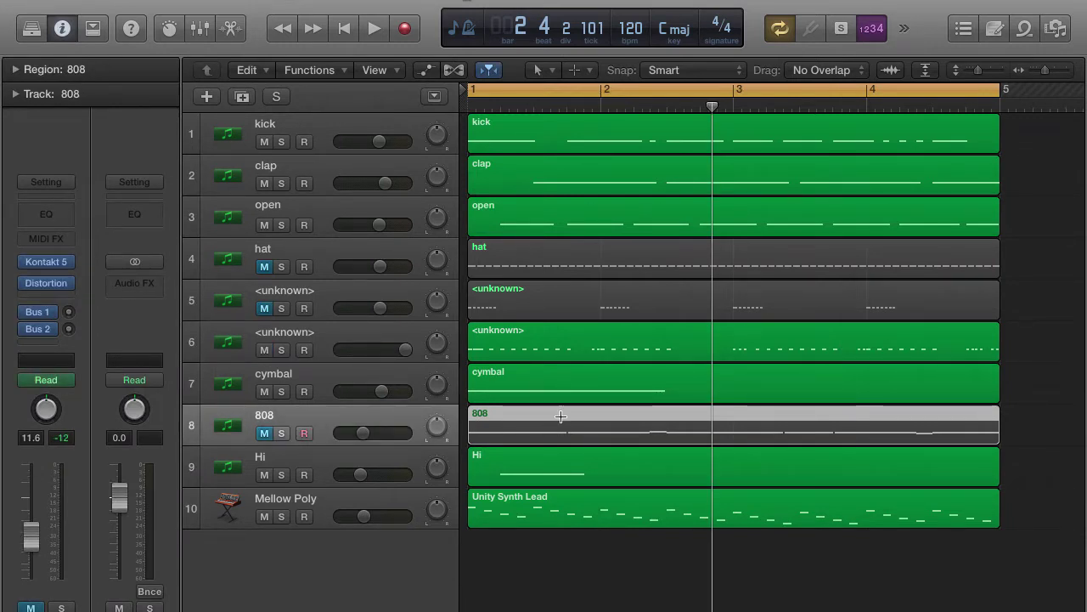
key("super+d")
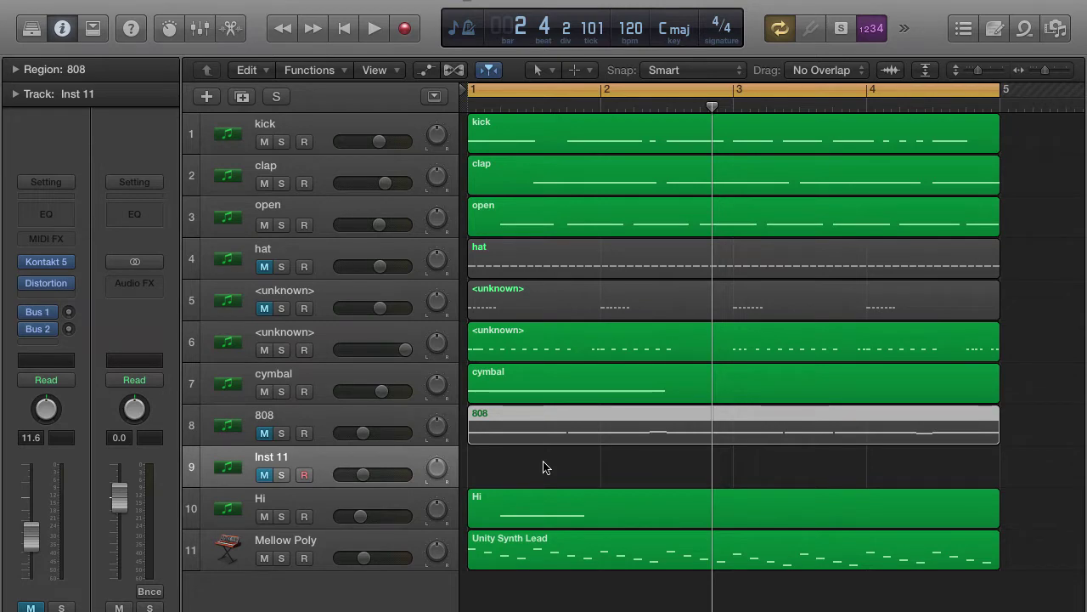
Step: Copy the 808 region onto the duplicated track, including its automation data
key("super+Right")
left_click_drag(549, 439, 549, 464, "alt")
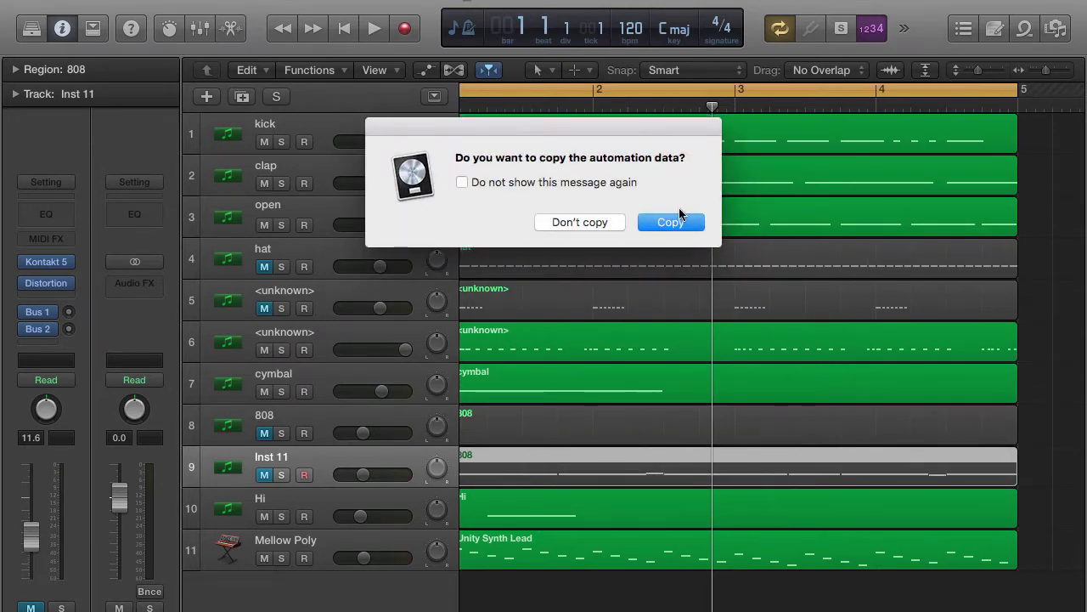
left_click(670, 221)
scroll(589, 460, "left", 2)
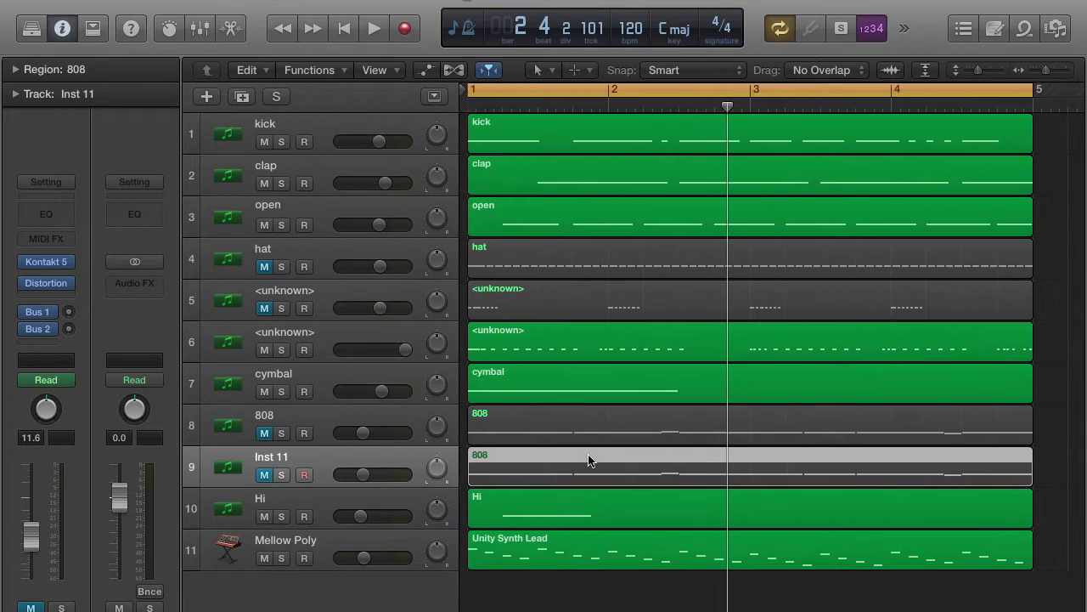
key("super+Left")
key("super+Left")
key("super+Left")
left_click(840, 428)
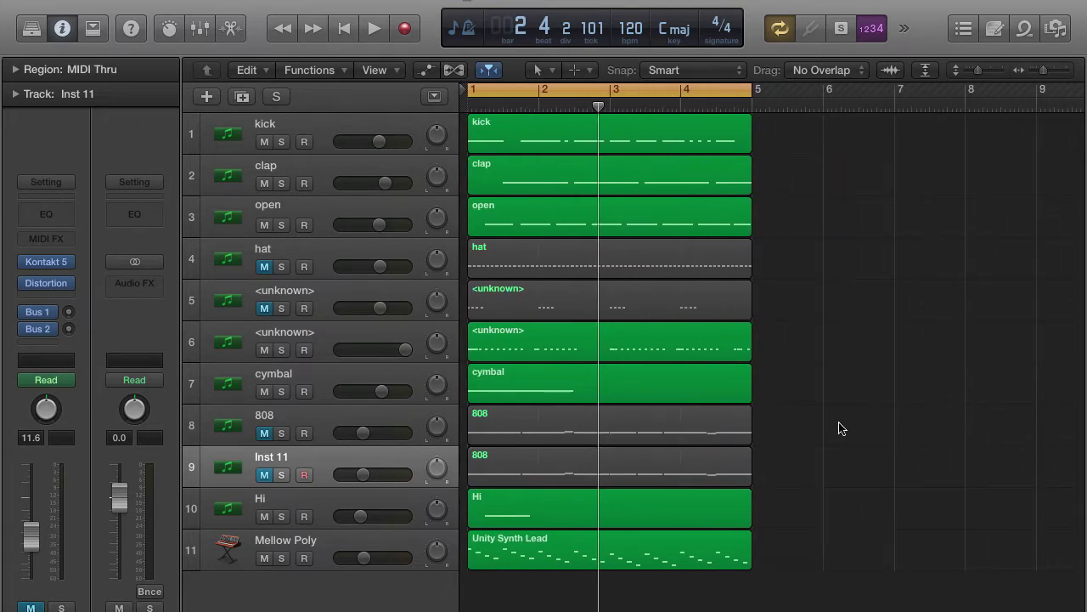
Step: Unmute the duplicated 808 track and play the loop to hear it with the beat
left_click(266, 474)
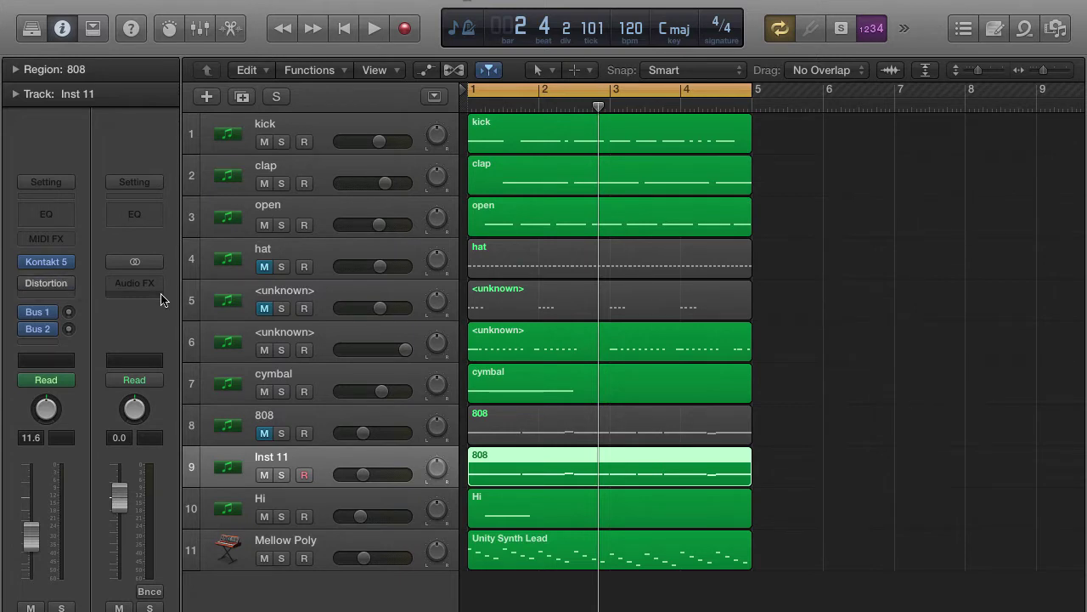
key("space")
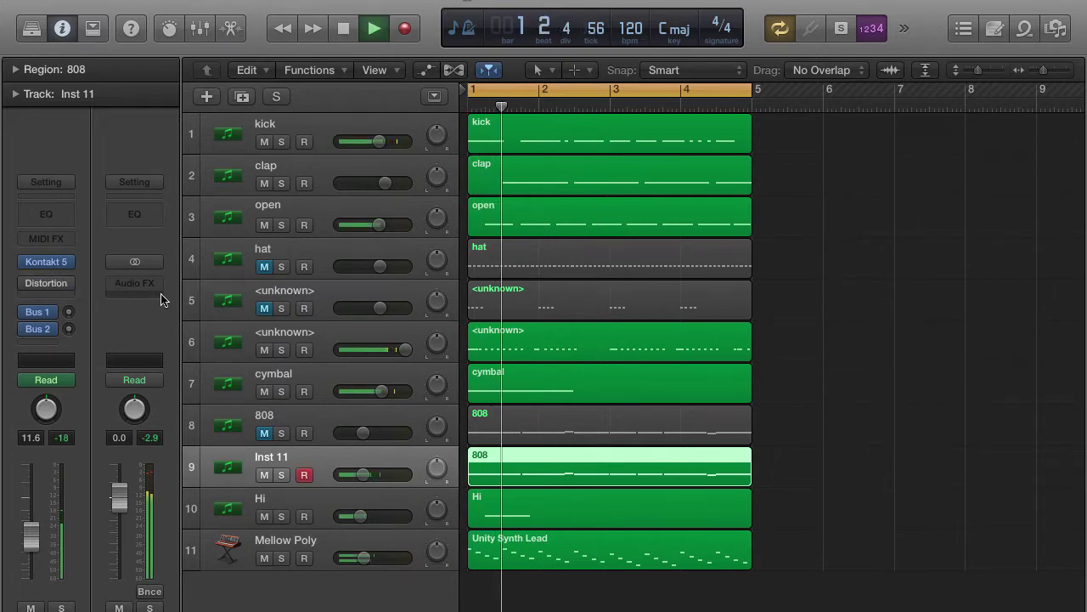
mouse_move(28, 286)
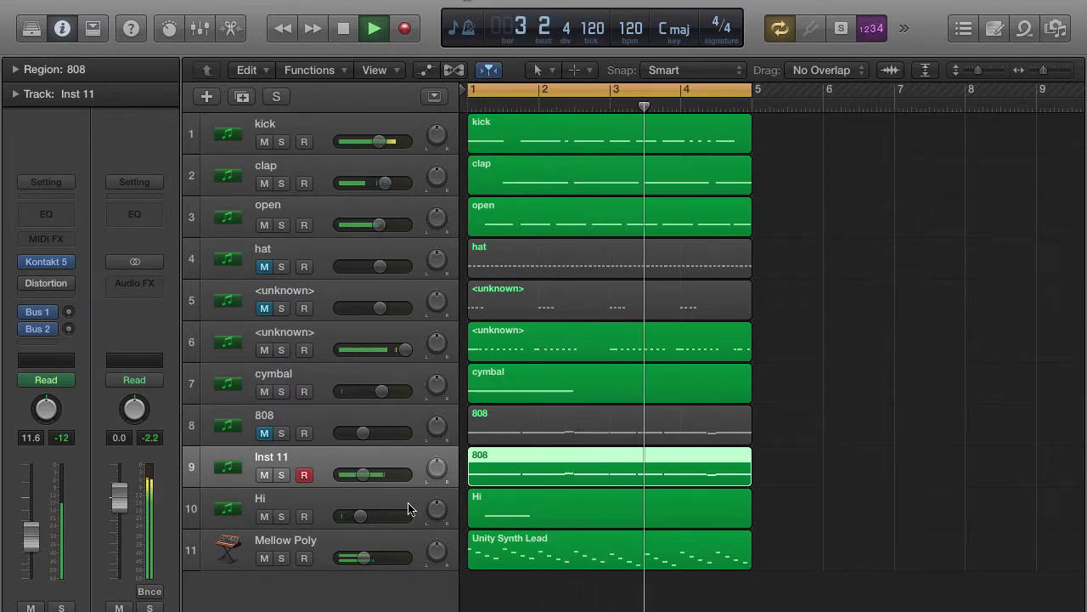
left_click_drag(364, 474, 377, 474)
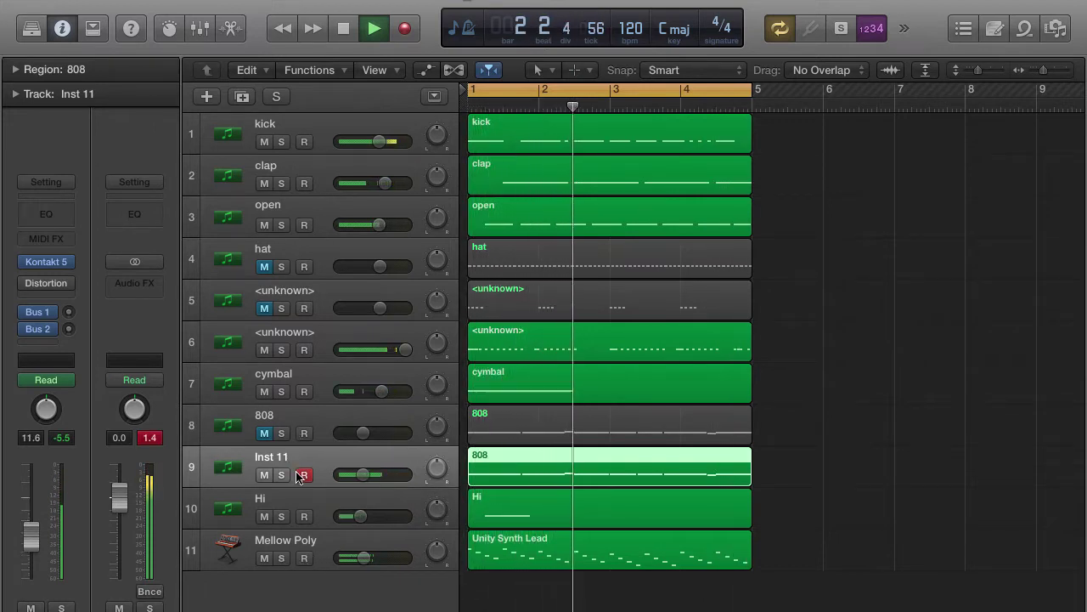
key("space")
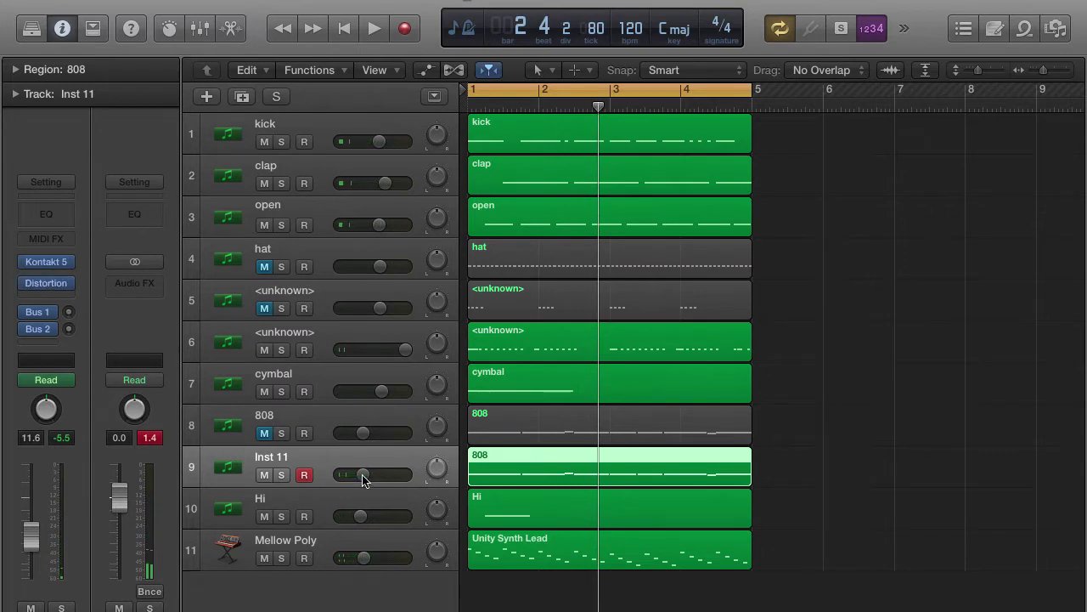
left_click_drag(362, 477, 358, 478)
key("space")
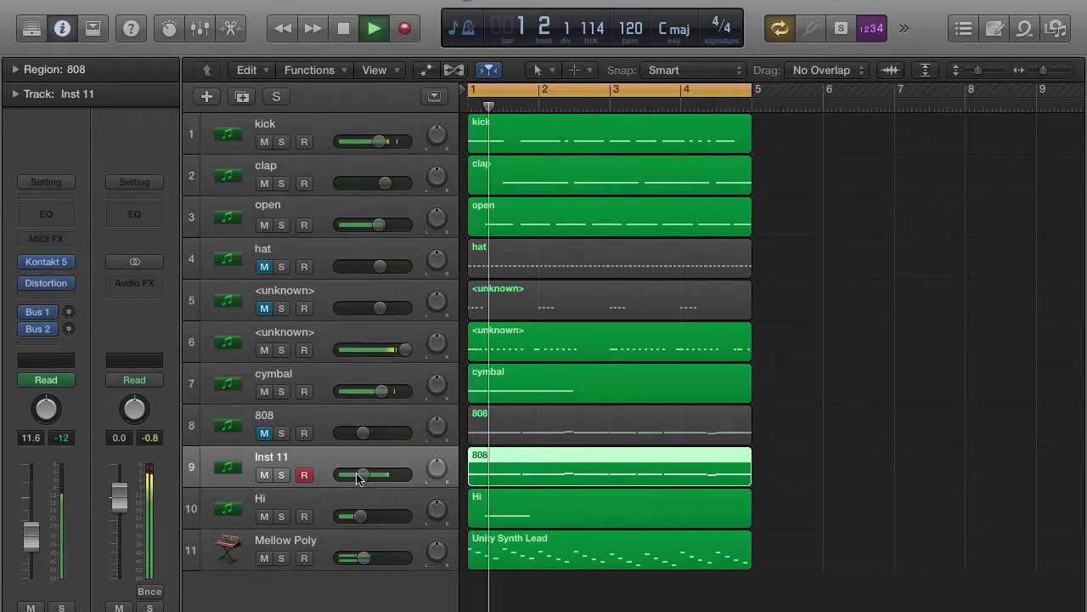
key("space")
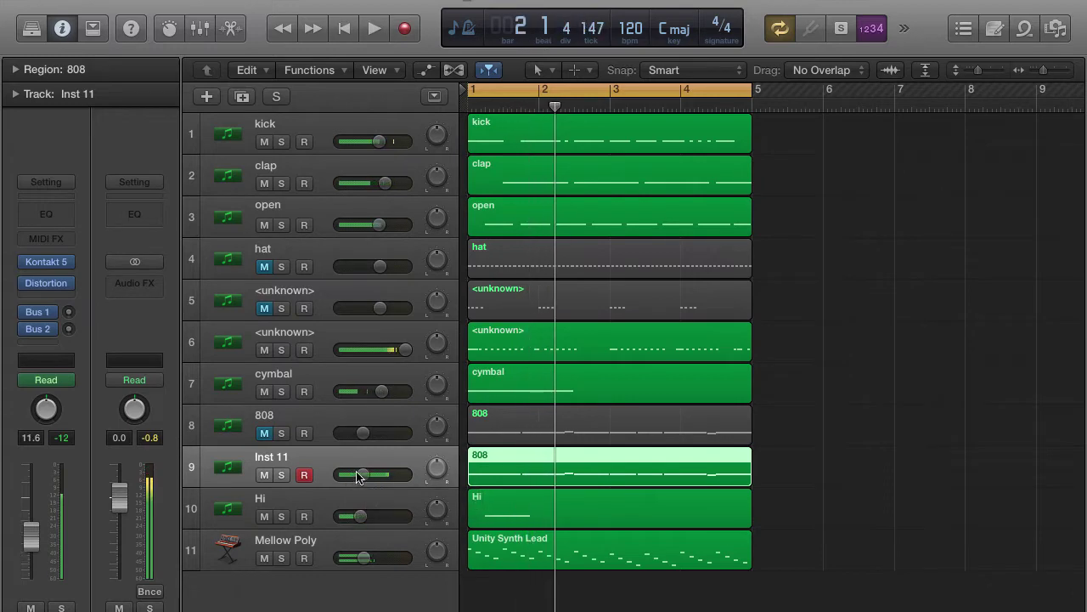
Step: Open the duplicated track's Kontakt and load Clean 808.nki from the 808 Warfare folder in KONTAKT LIB
left_click(47, 264)
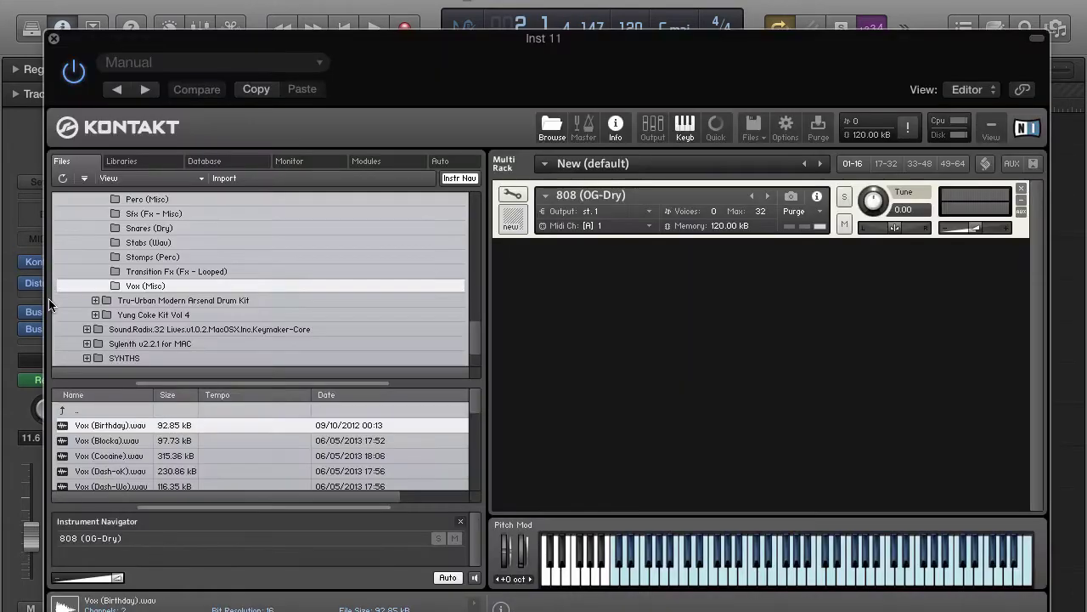
scroll(166, 261, "up", 10)
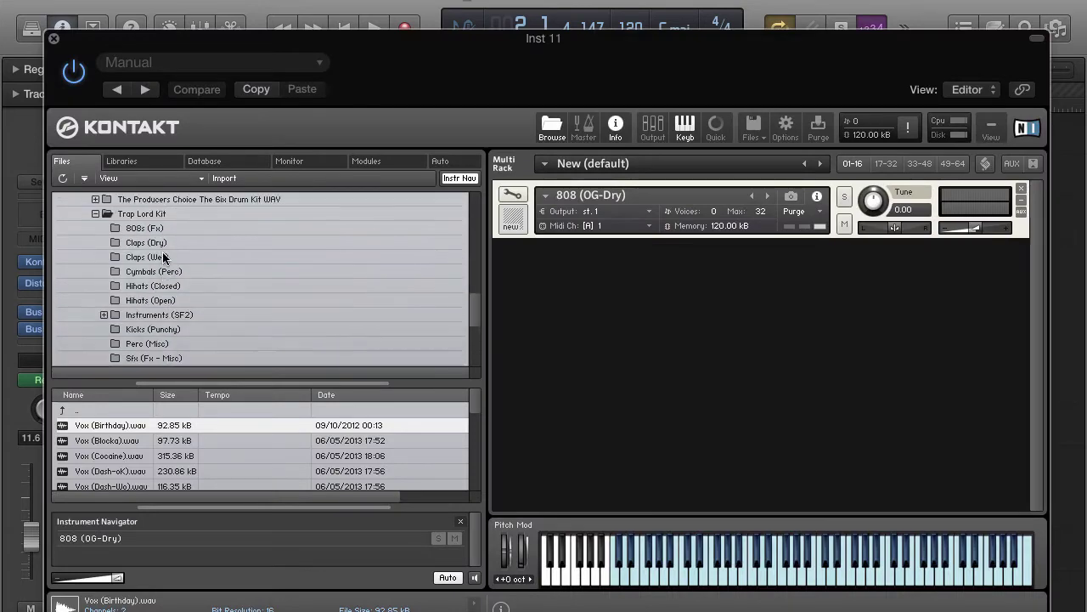
scroll(161, 260, "up", 8)
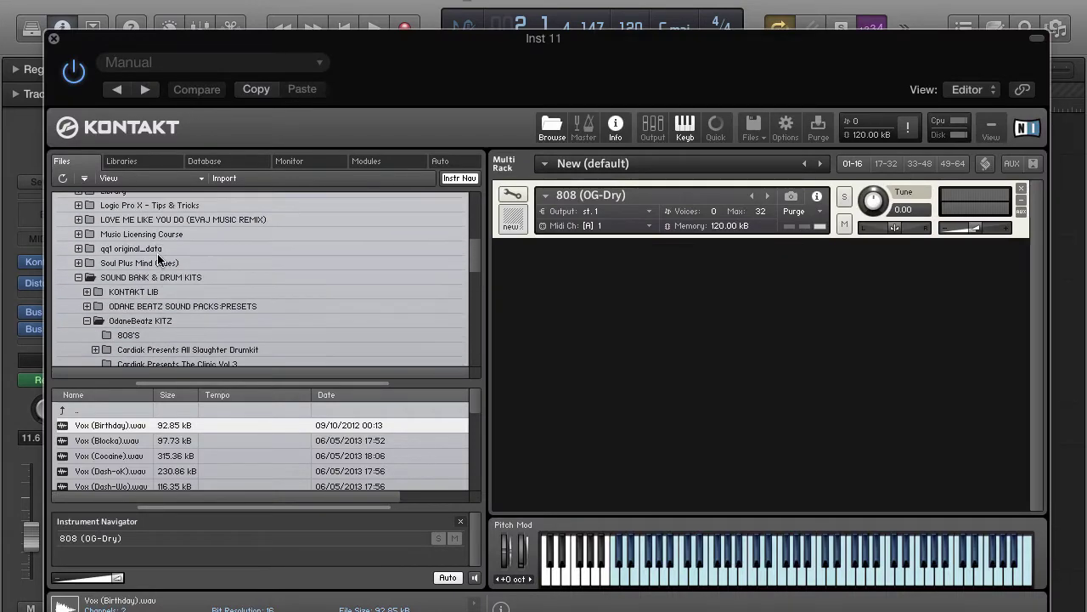
scroll(158, 259, "down", 2)
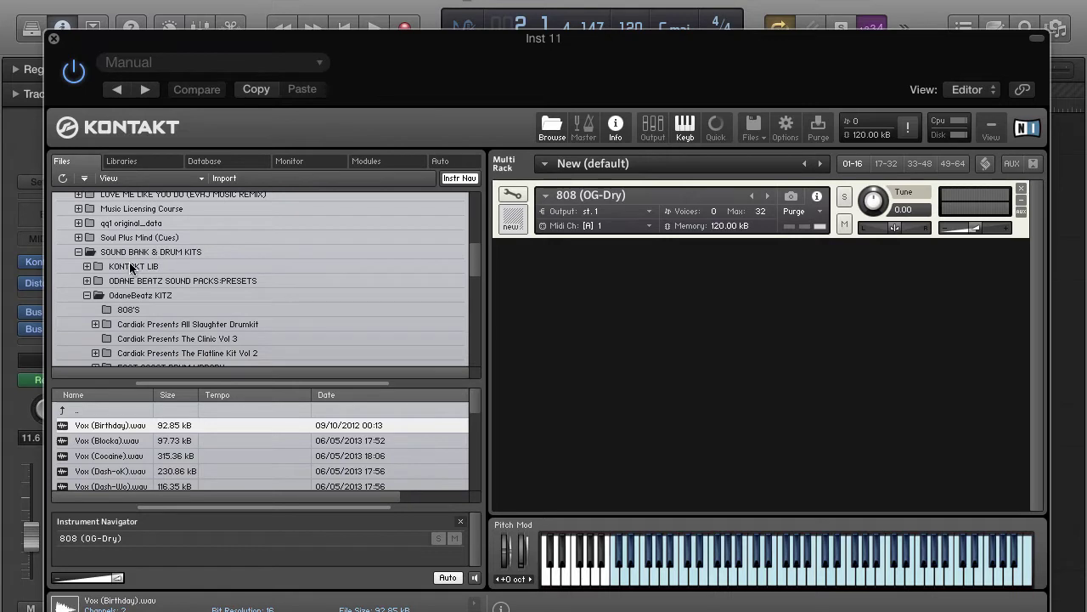
left_click(130, 267)
double_click(115, 425)
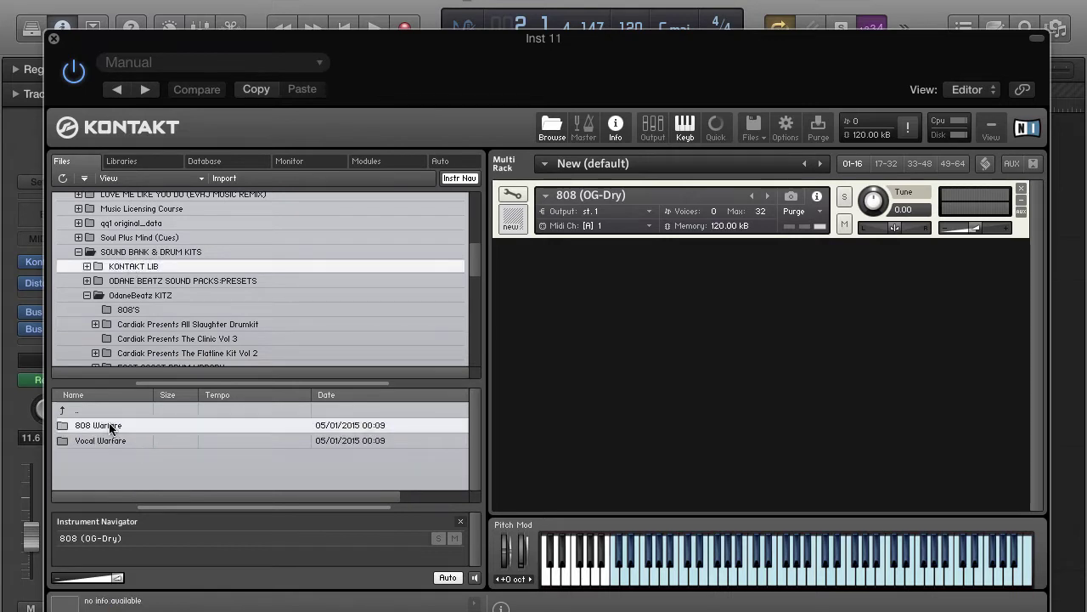
left_click(110, 426)
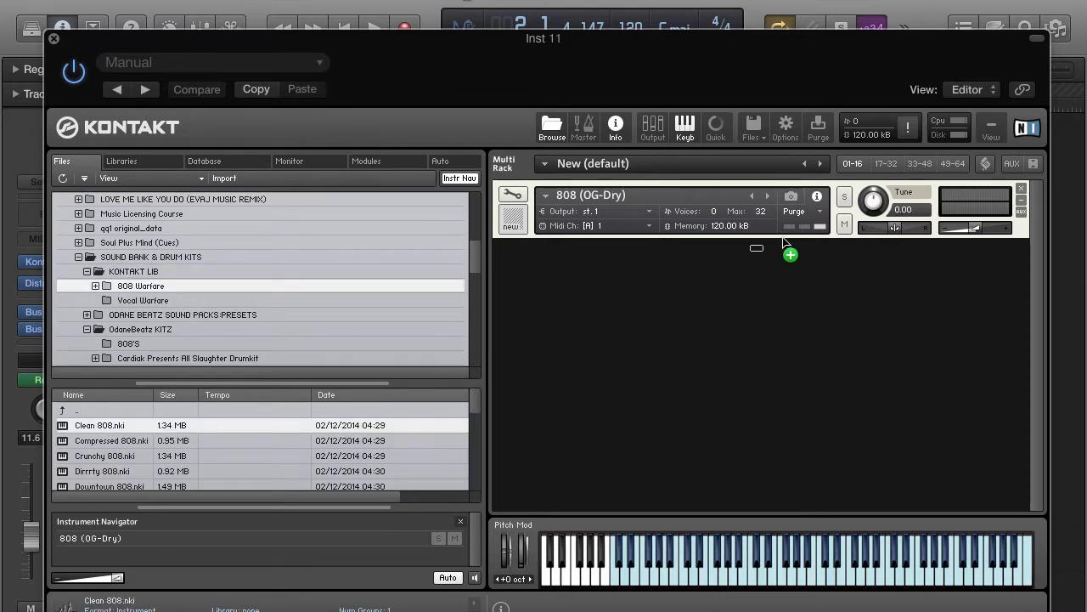
left_click_drag(744, 289, 746, 287)
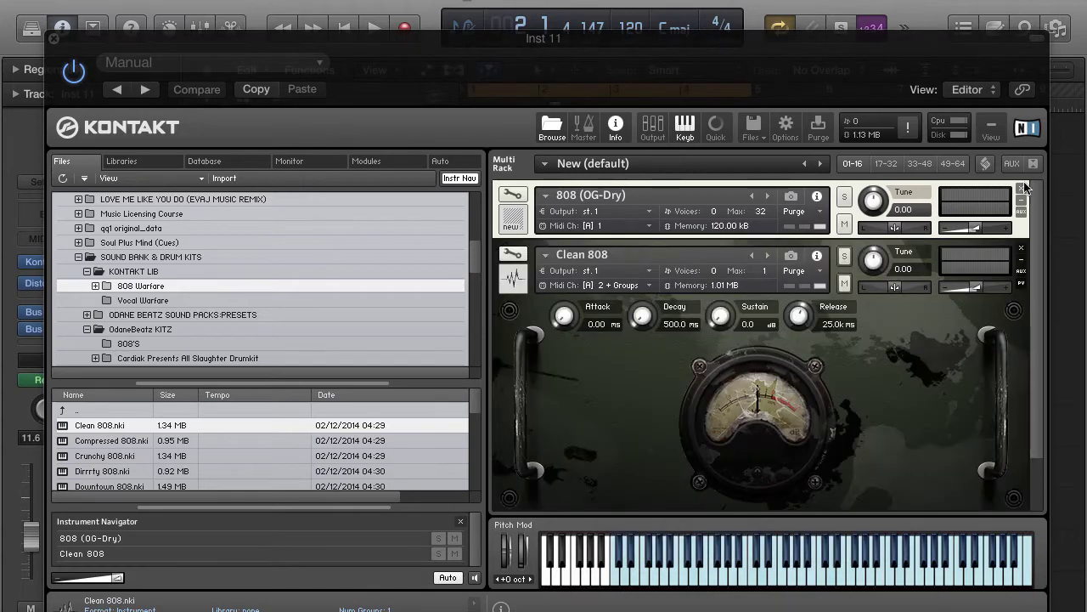
Step: Remove 808 (OG-Dry) from the Kontakt rack, set Clean 808's MIDI channel to A 1, and audition the loop
left_click(1023, 188)
left_click(649, 227)
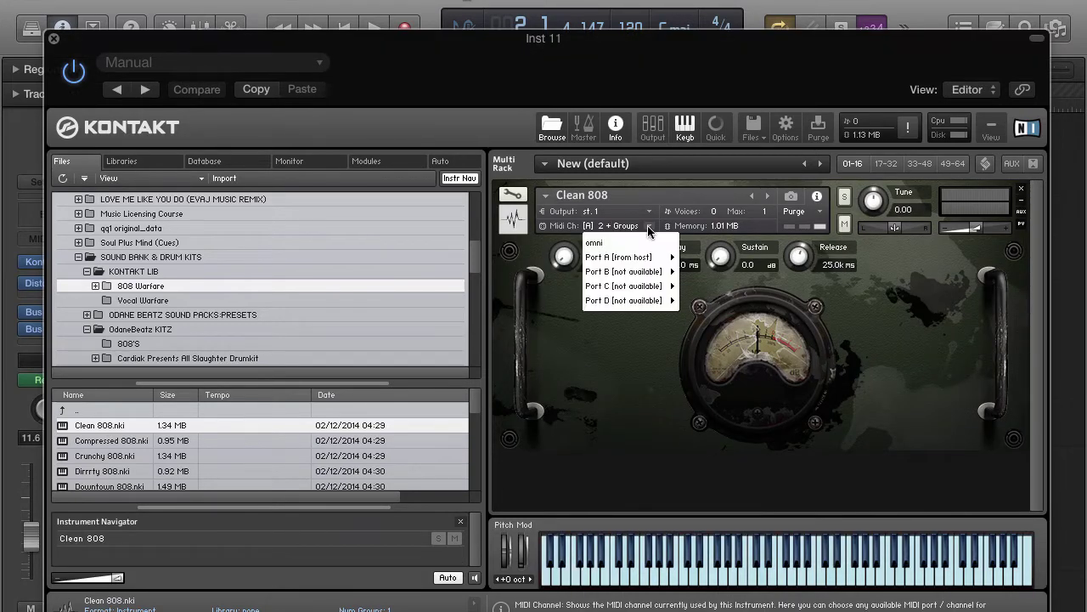
mouse_move(644, 260)
left_click(692, 261)
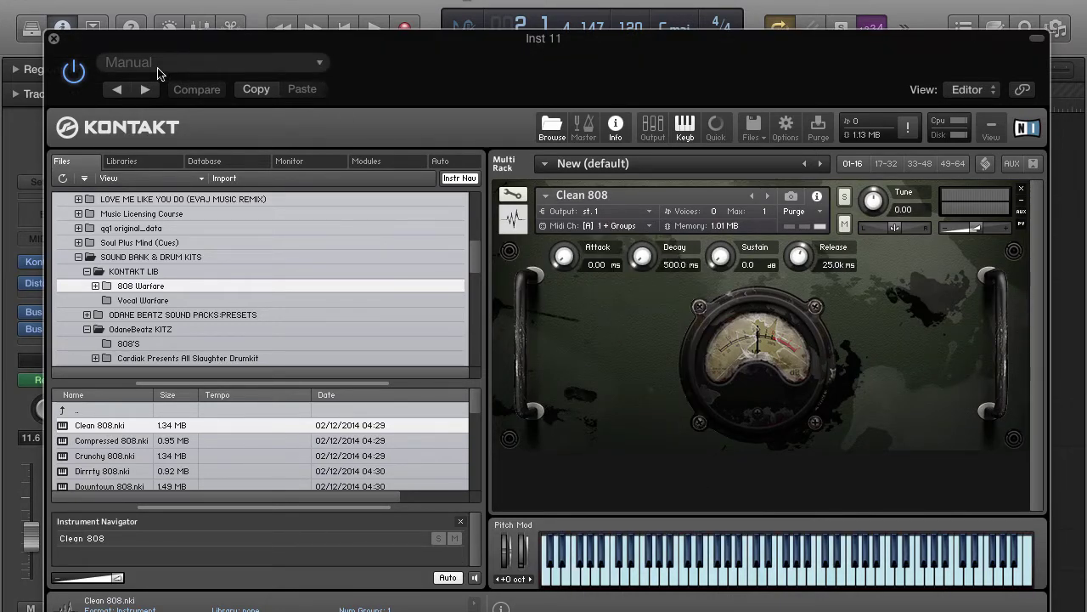
left_click(53, 39)
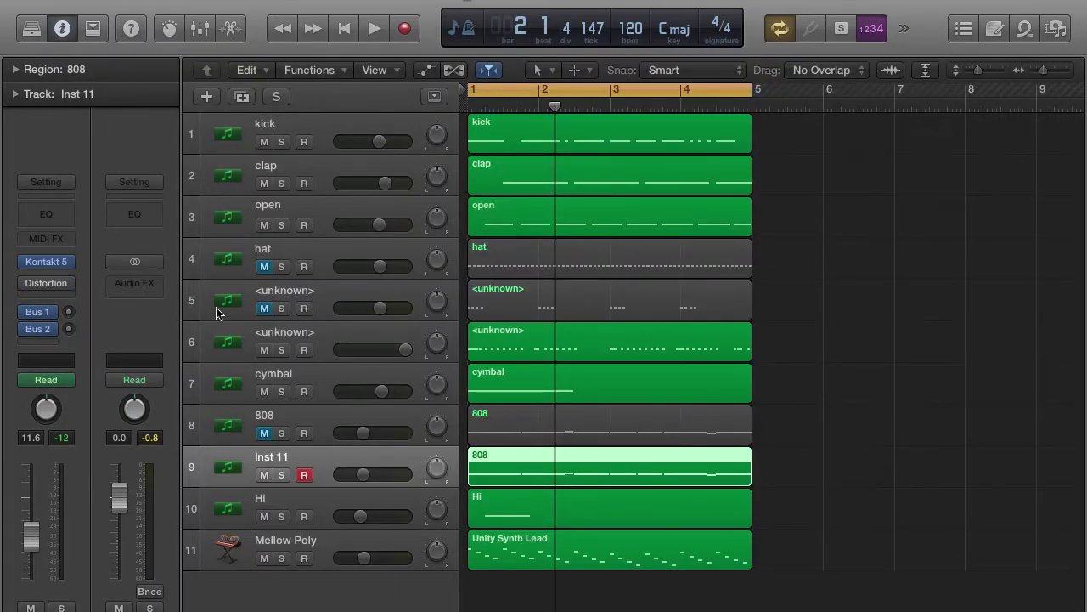
key("space")
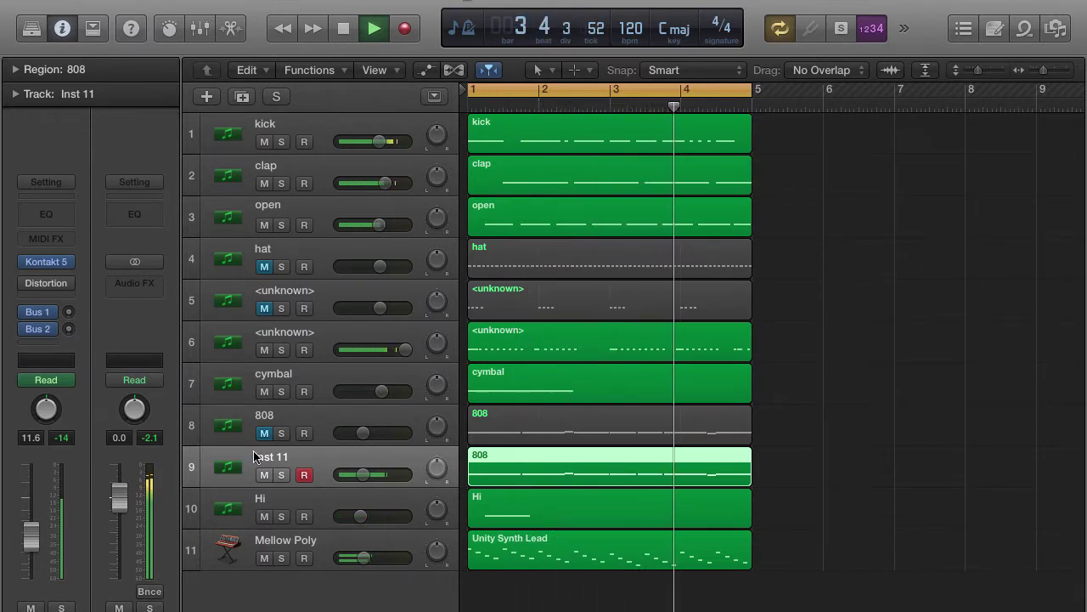
key("space")
Step: Solo the duplicated track and, in its region's piano roll, set the long notes in bars 1–2 to E2 and the short one to B2
left_click(282, 475)
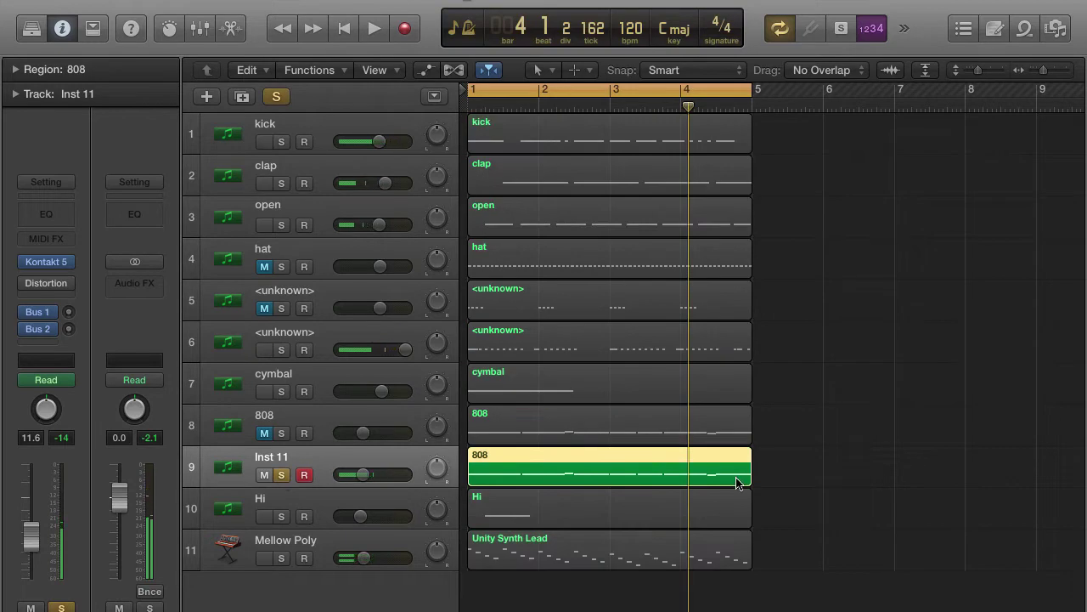
double_click(737, 482)
left_click(568, 474)
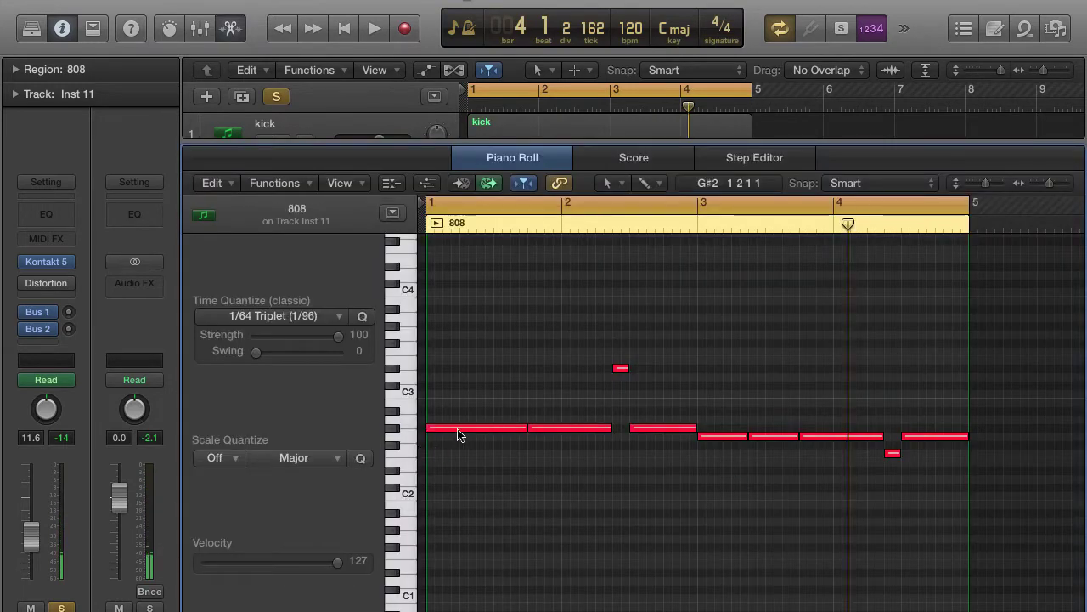
left_click_drag(458, 430, 457, 468)
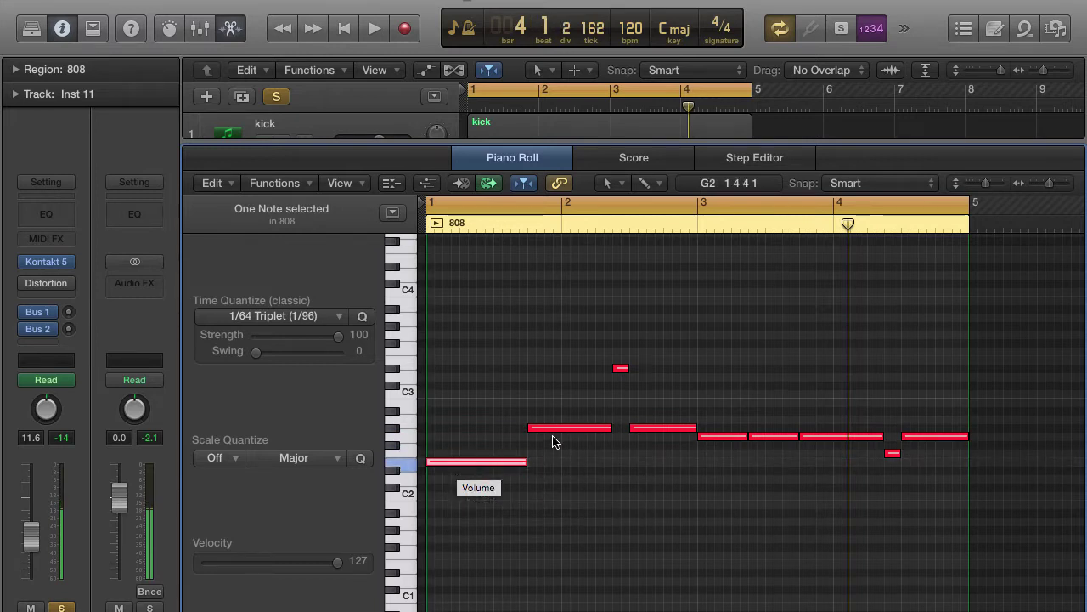
left_click_drag(561, 428, 556, 464)
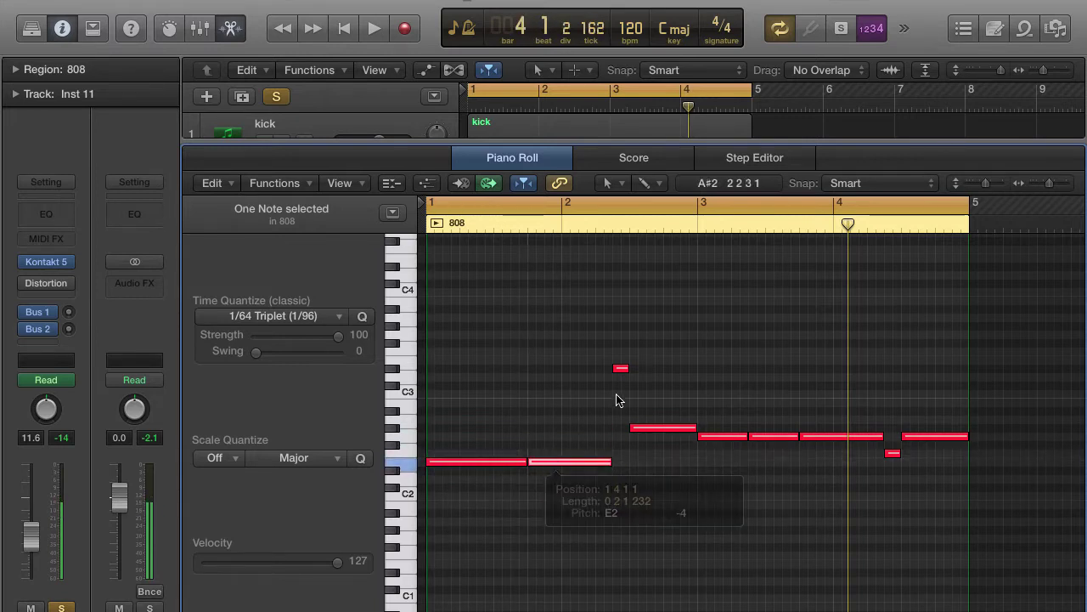
left_click_drag(621, 368, 651, 461)
Step: Raise the long notes in bars 3–4 to C3 and the short one to G2, and audition the pattern
left_click_drag(721, 439, 718, 400)
left_click_drag(773, 437, 774, 395)
left_click_drag(832, 439, 828, 396)
left_click_drag(894, 456, 937, 394)
key("space")
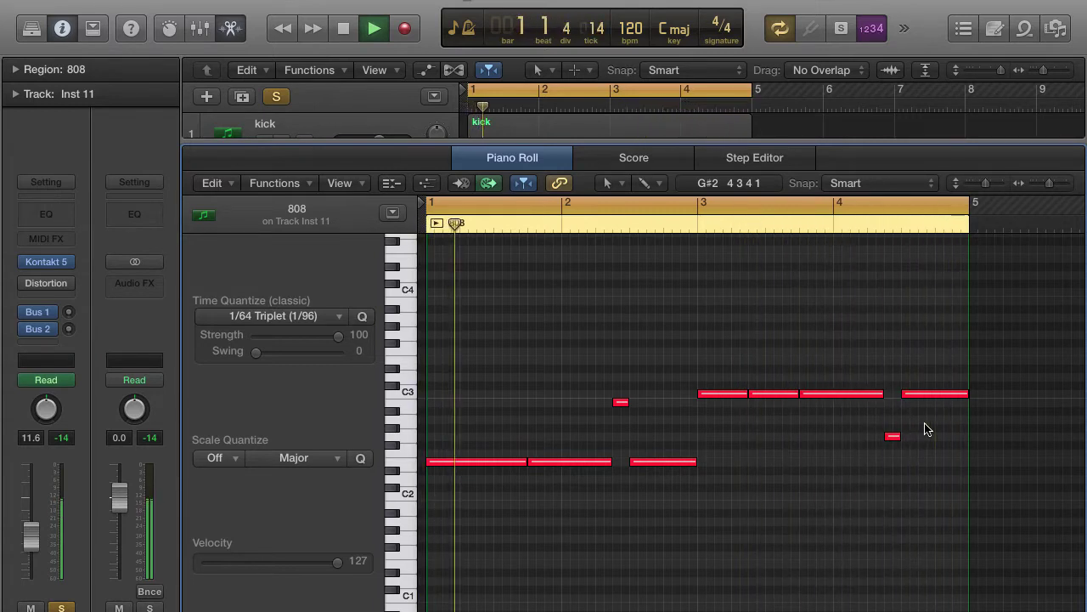
key("space")
Step: Close the piano roll, unsolo the duplicated 808 track, and play the new bass line with the full beat
key("e")
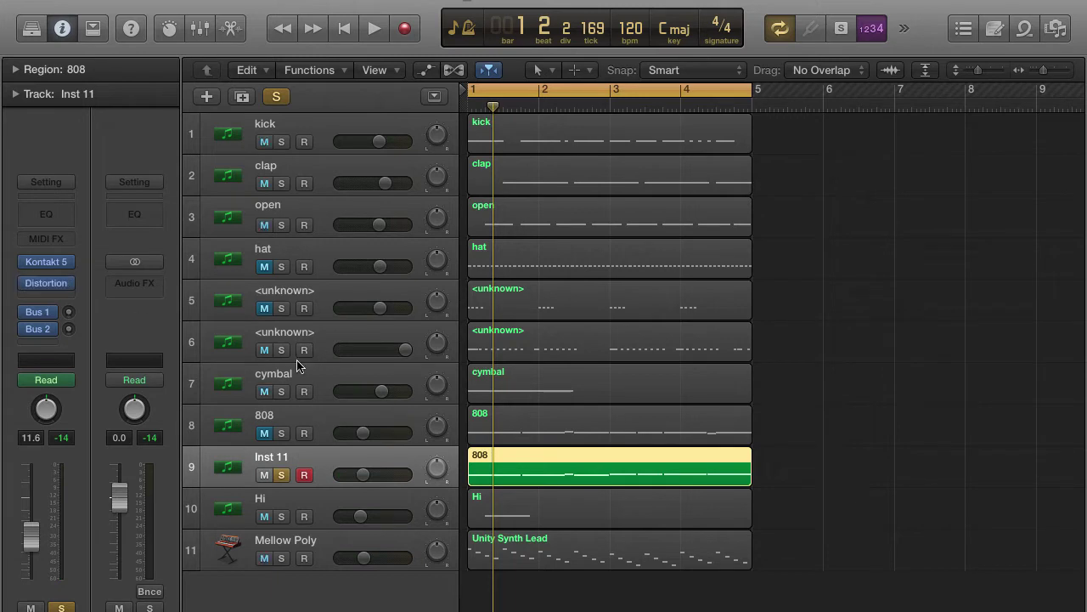
left_click(282, 475)
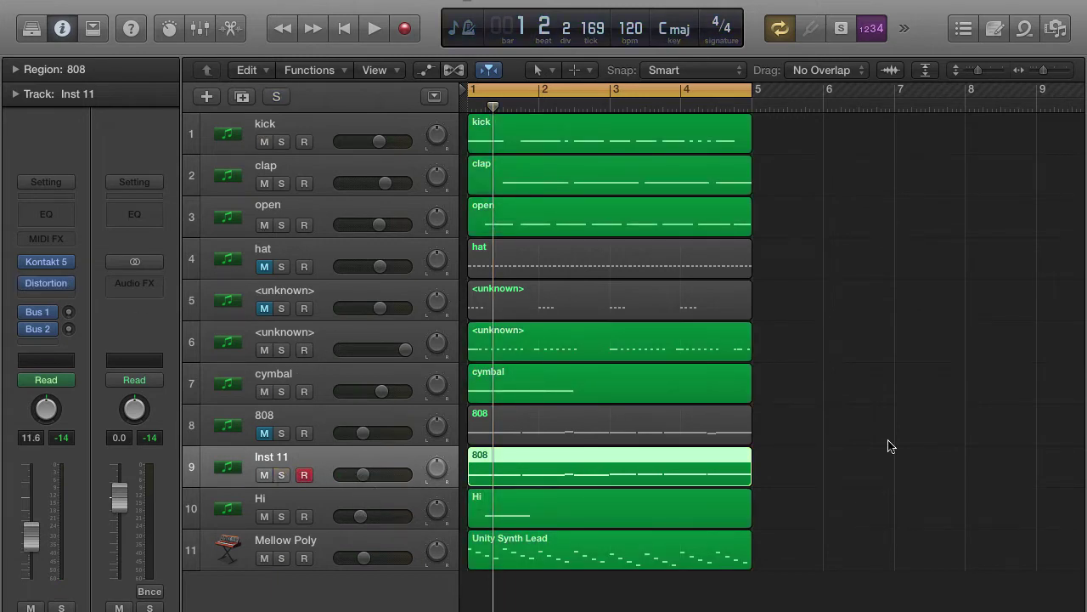
key("space")
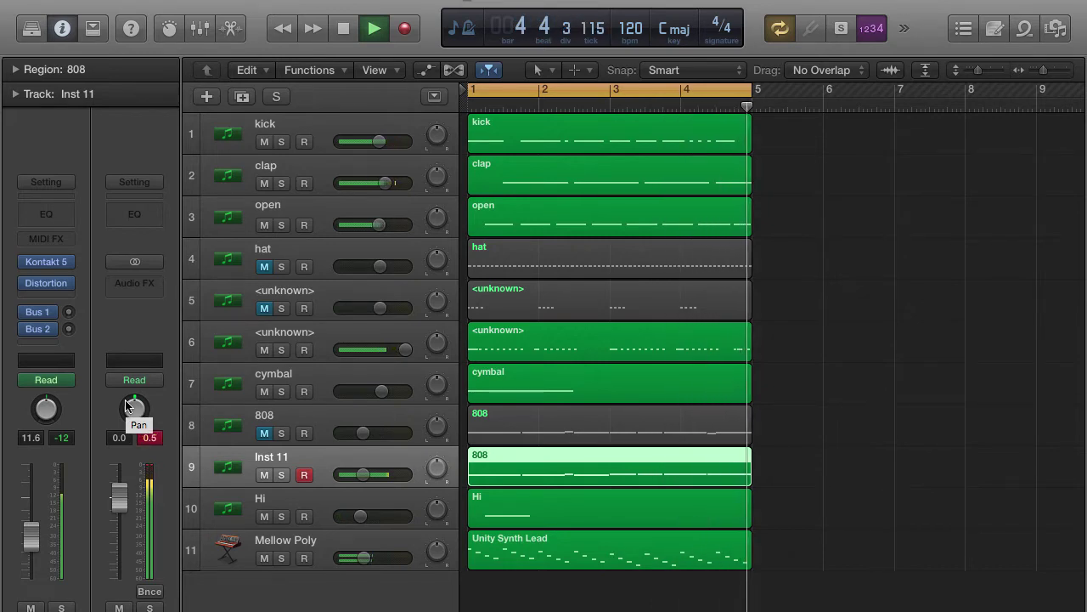
Step: Reopen the piano roll, lower bar 4's short note to F#2 and the final long note to B2, and play it back
key("p")
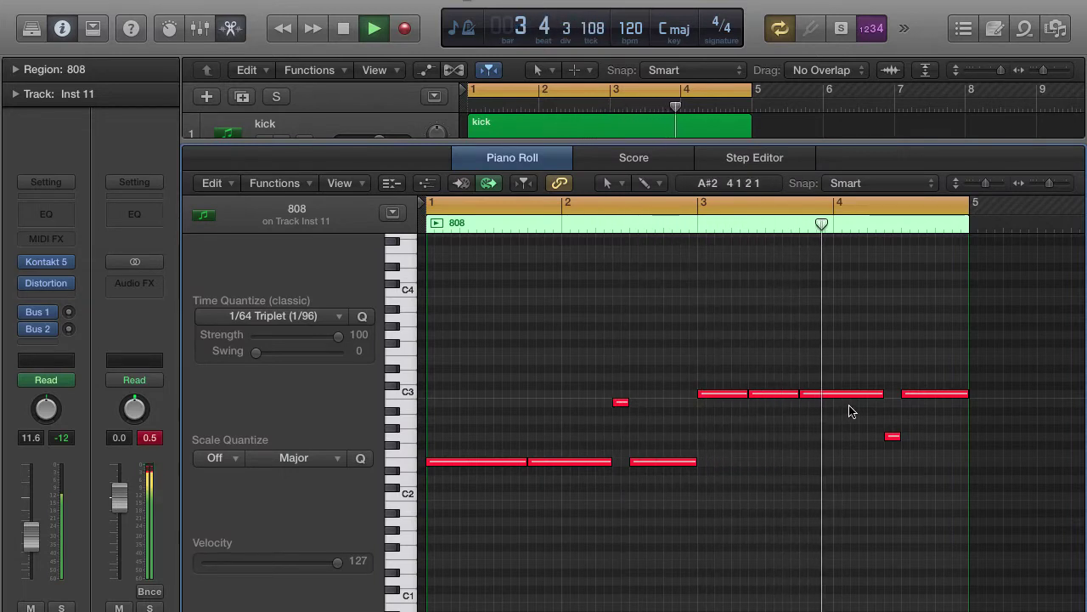
key("space")
left_click(892, 437)
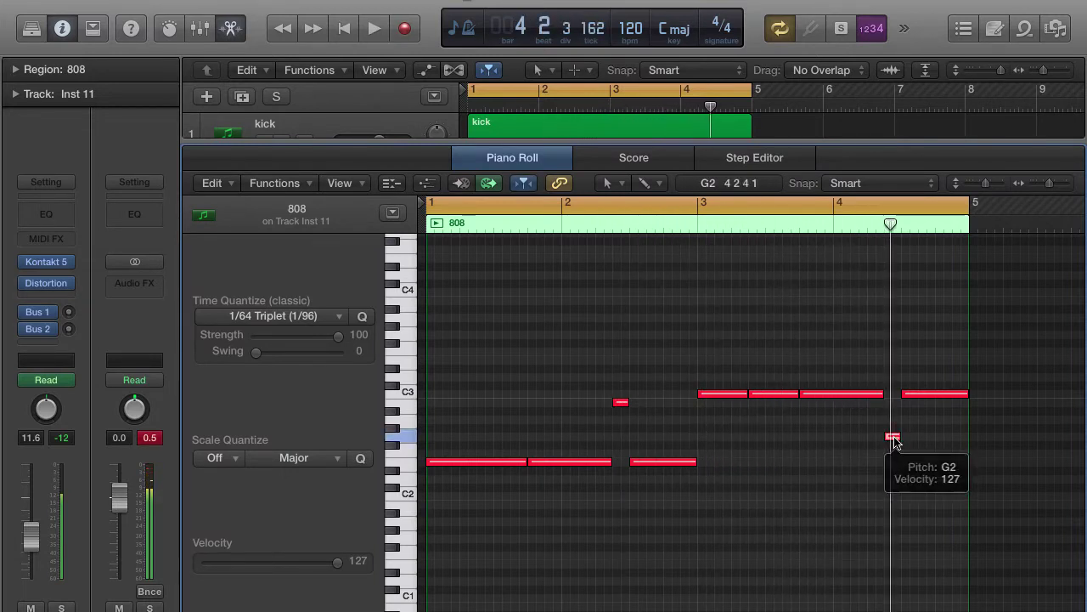
mouse_move(893, 439)
left_mouse_down()
mouse_move(899, 402)
mouse_move(897, 449)
left_mouse_up()
left_click_drag(922, 394, 924, 409)
left_click(918, 425)
key("space")
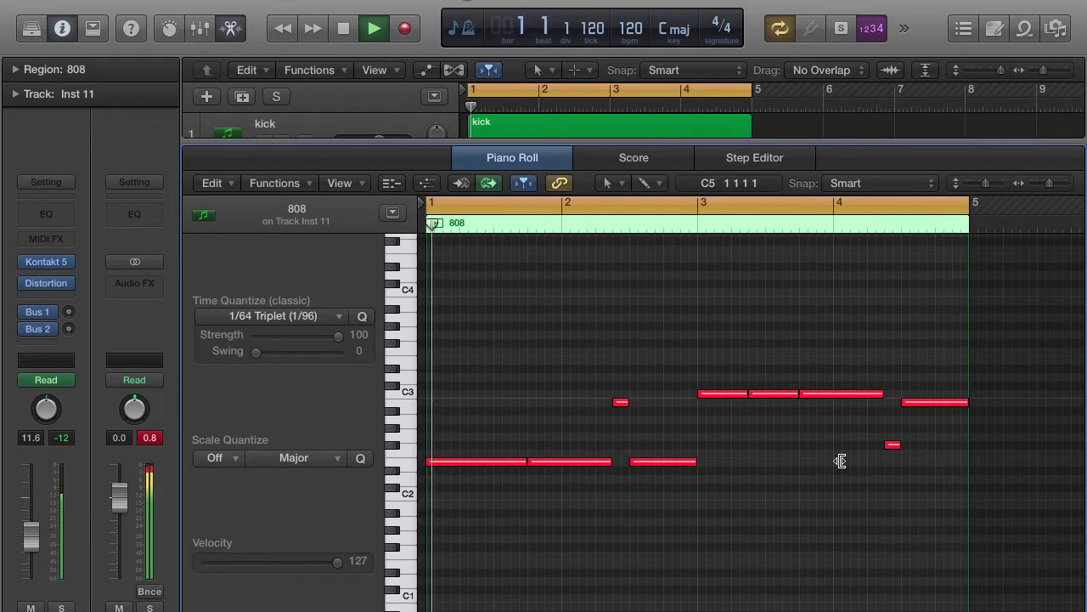
Step: Close the piano roll, mute Inst 11, unmute the original 808 track, and play the beat with the original bass for comparison
key("space")
key("e")
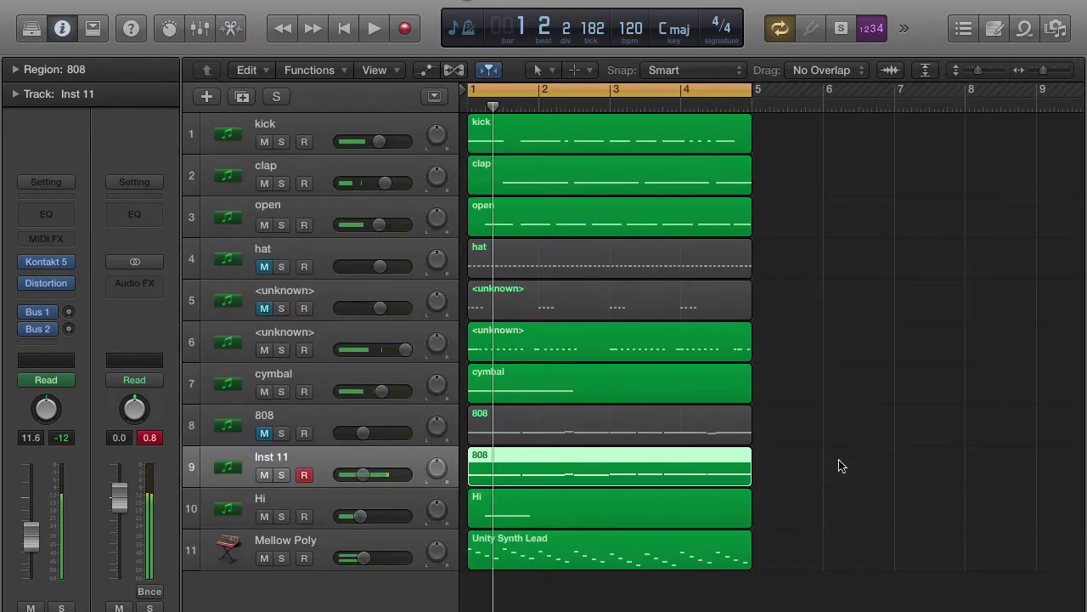
left_click(839, 465)
left_click(261, 477)
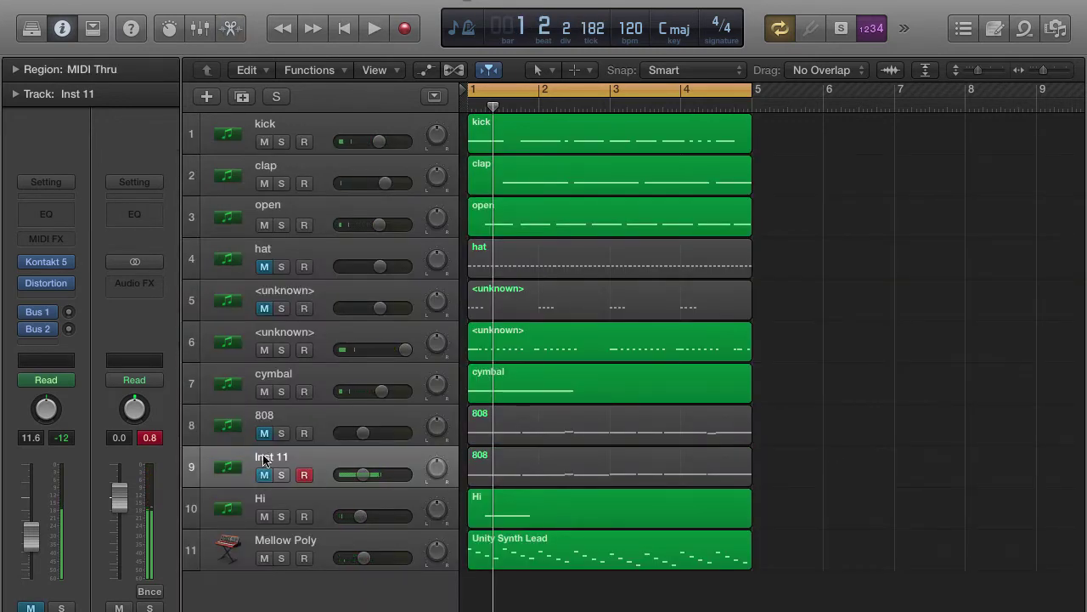
left_click(263, 435)
key("space")
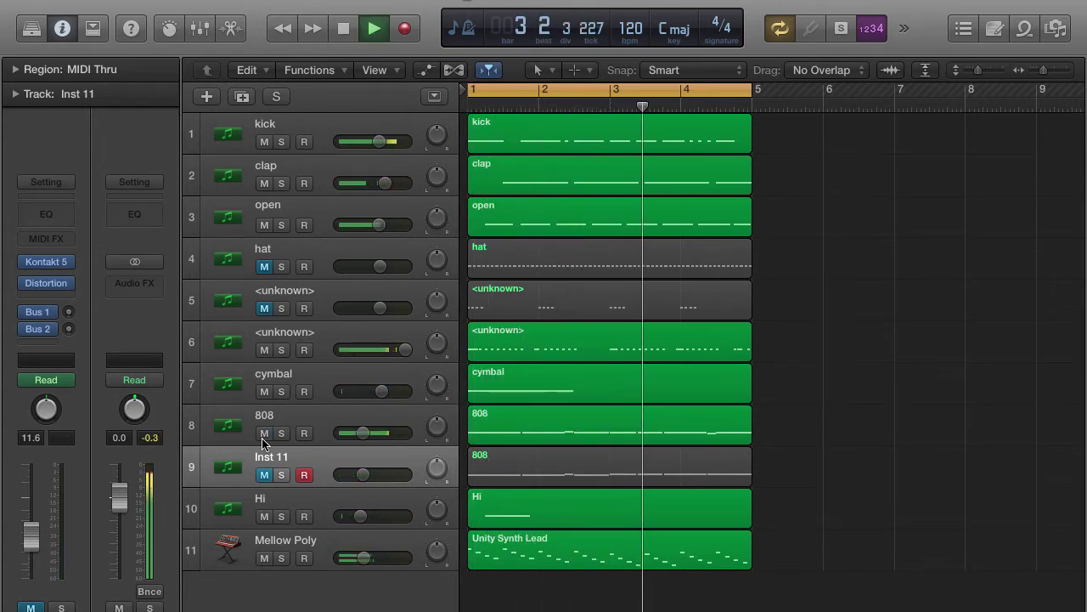
key("space")
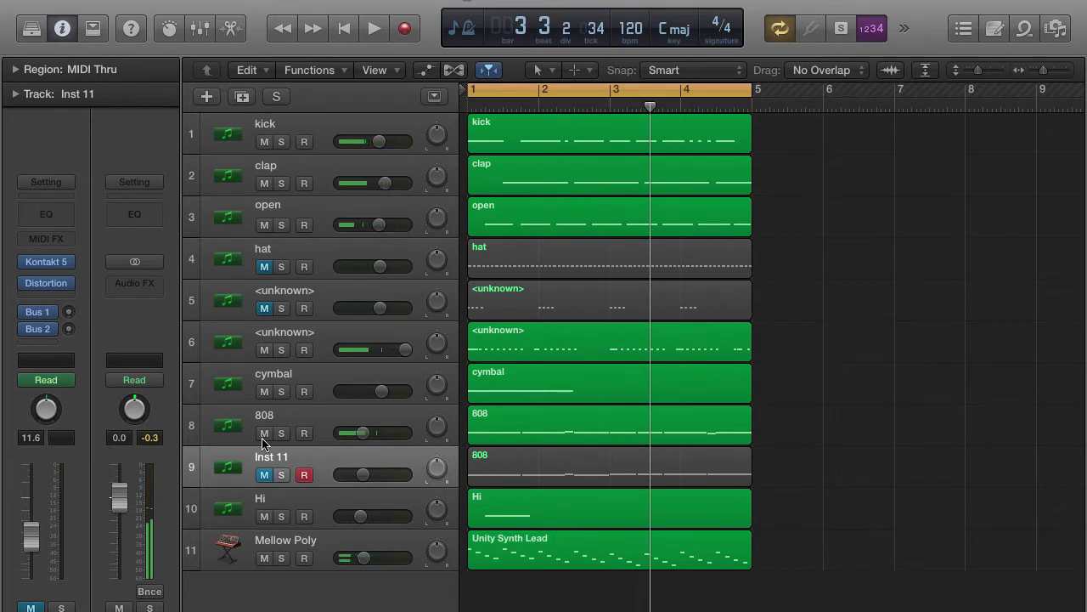
Step: Mute the original 808, unmute Inst 11 and turn off its record arming, and play the beat with the new bass
left_click(264, 434)
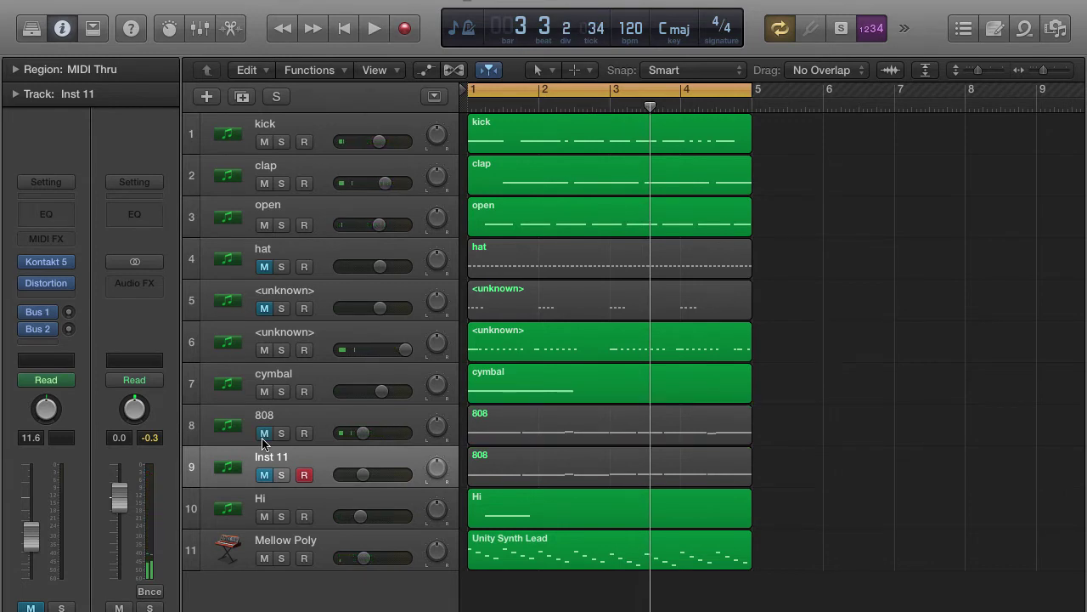
left_click(265, 475)
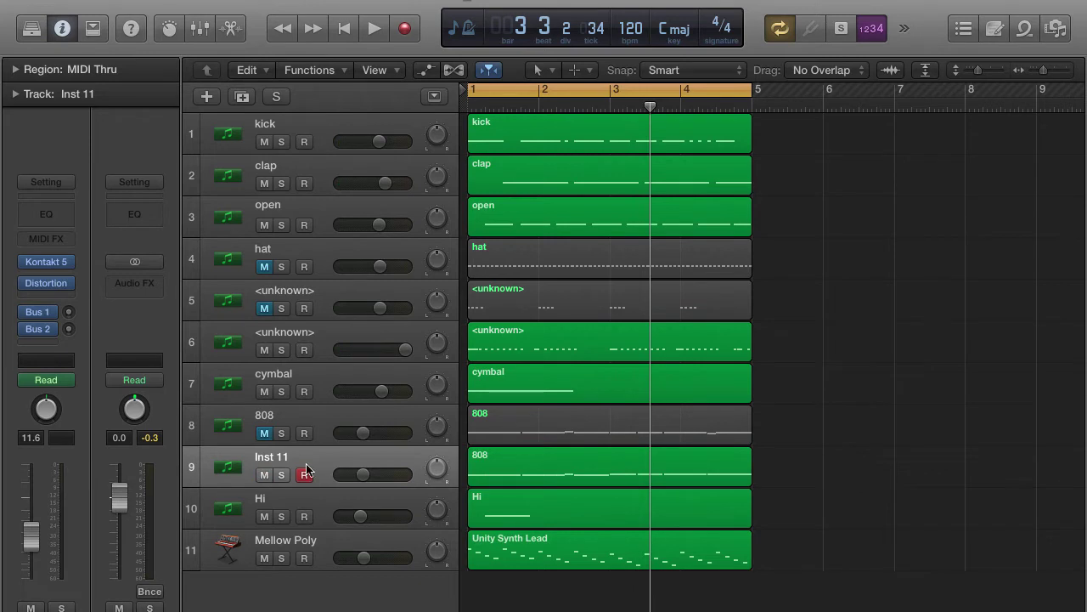
left_click(304, 475)
key("space")
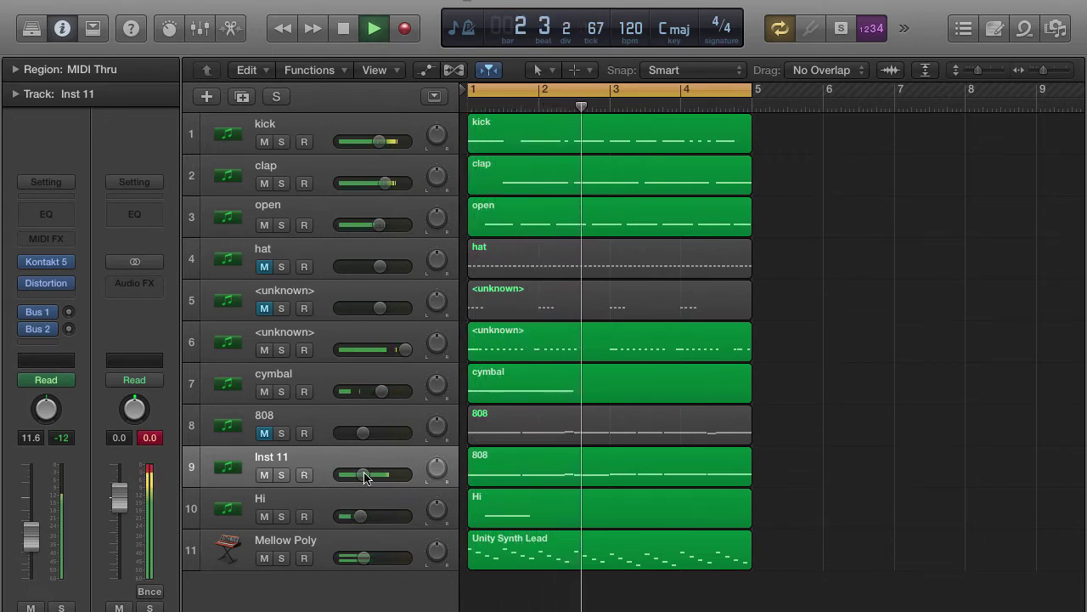
Step: Try lowering the Inst 11 track's volume to -13.4 dB while the beat plays
mouse_move(365, 473)
left_click_drag(365, 473, 360, 473)
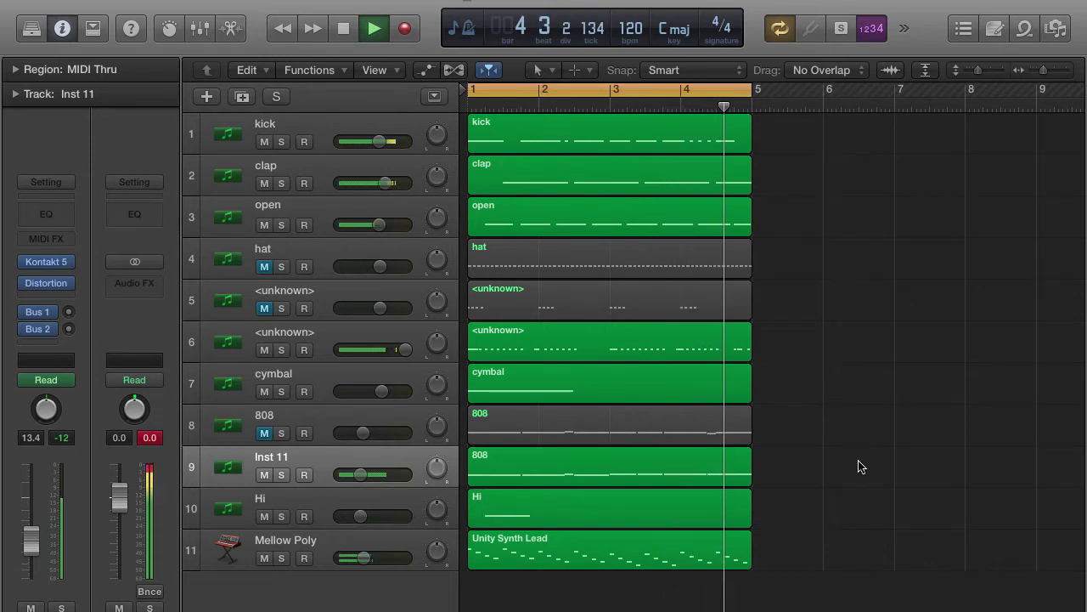
key("space")
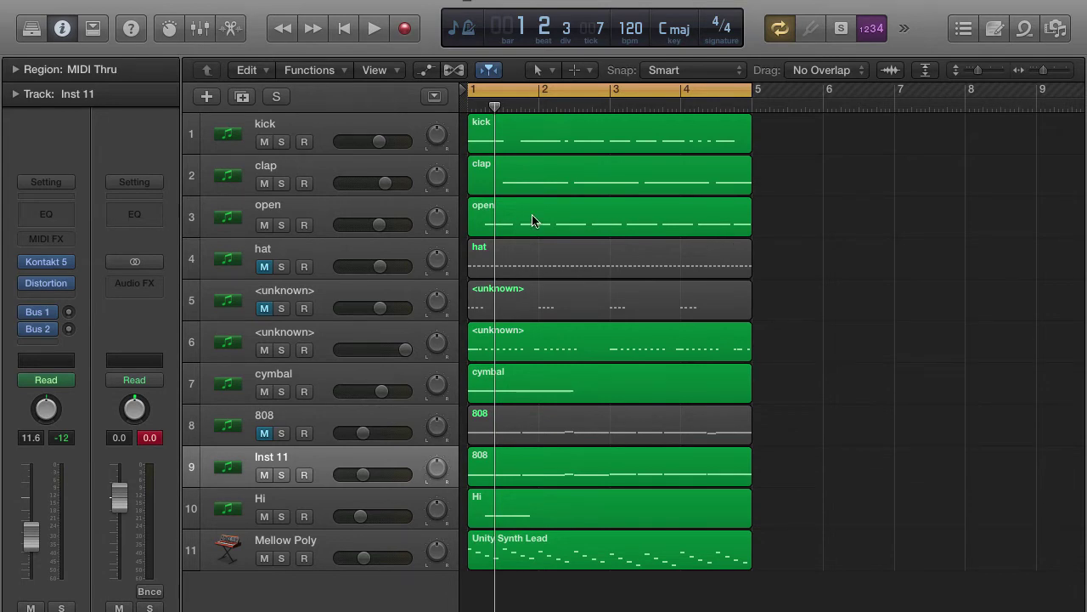
Step: Create a new track with duplicate settings from the kick track and open its Kontakt instrument
left_click(230, 142)
key("super+d")
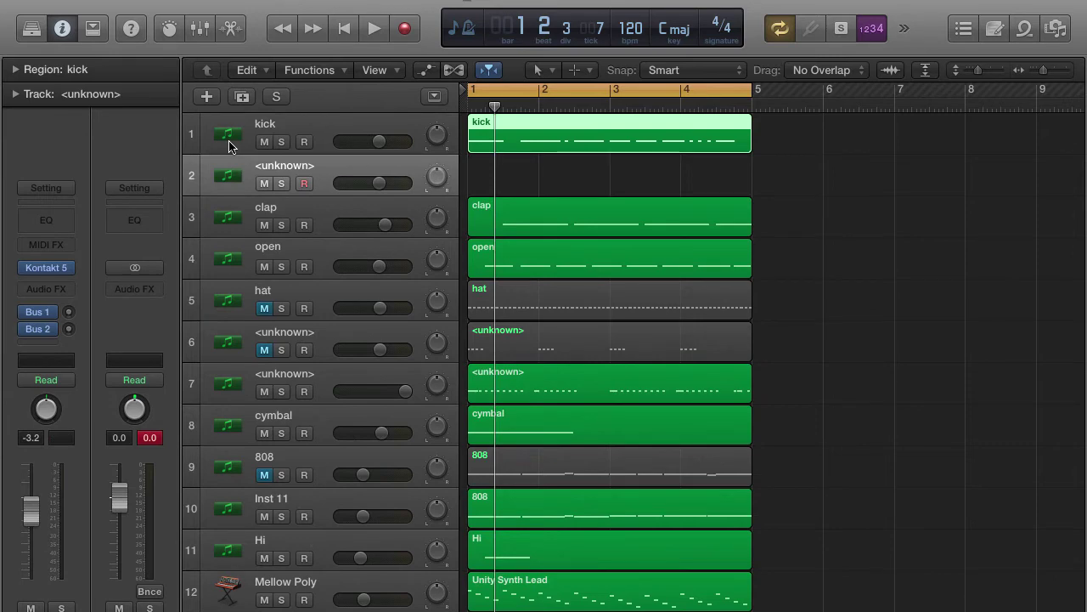
left_click(44, 270)
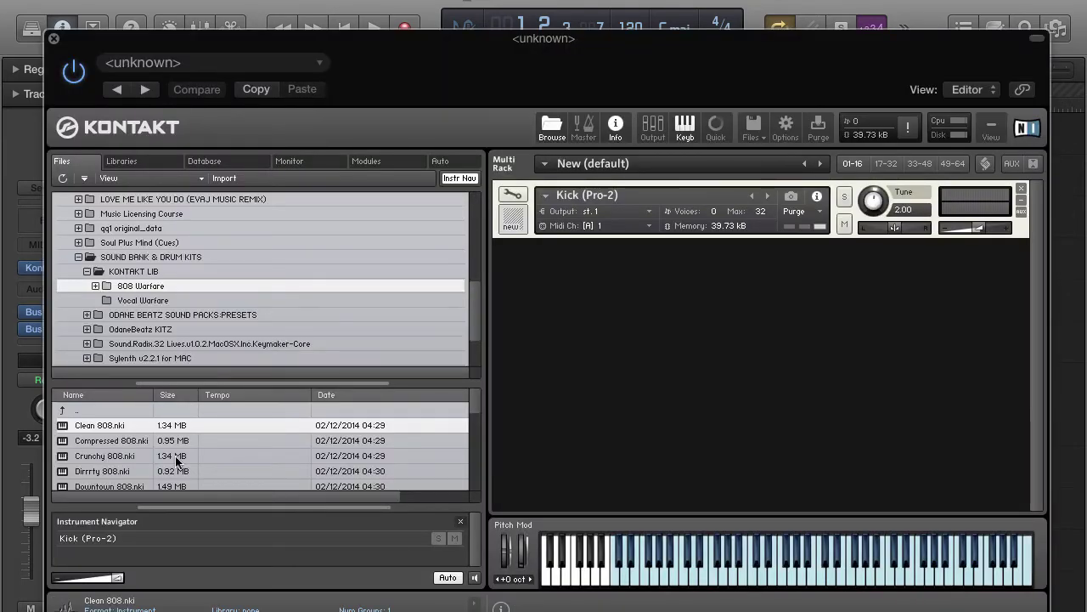
Step: Browse Kontakt's files through the ODANE BEATZ SOUND PACKS:PRESETS and Sound Banks folders, and open the OdaneBeatz KITZ folder
scroll(138, 458, "down", 2)
scroll(139, 327, "down", 3)
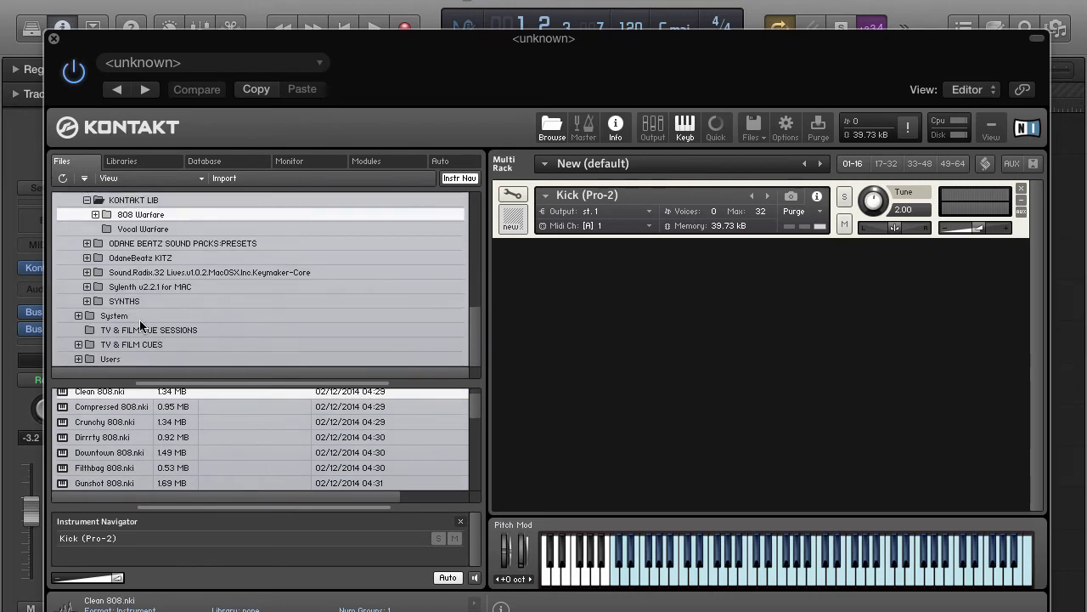
double_click(147, 244)
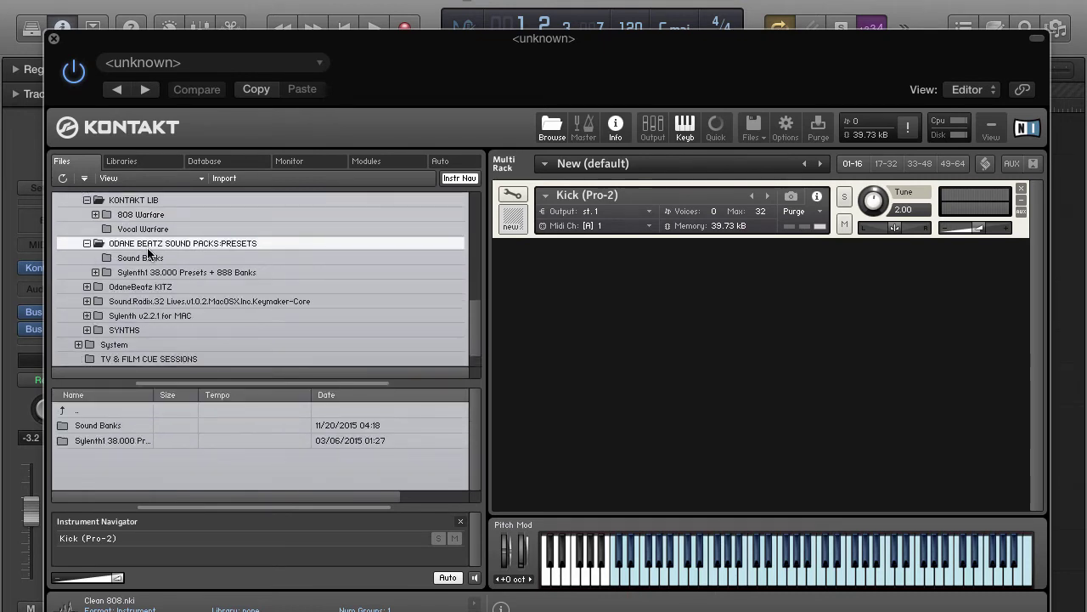
left_click(143, 257)
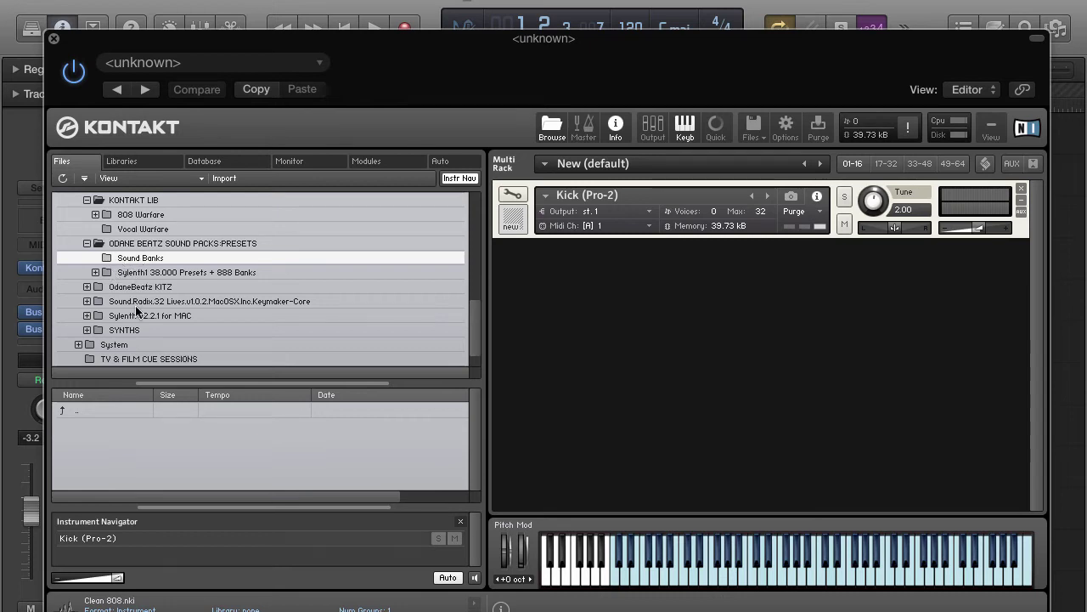
double_click(136, 287)
scroll(119, 467, "down", 5)
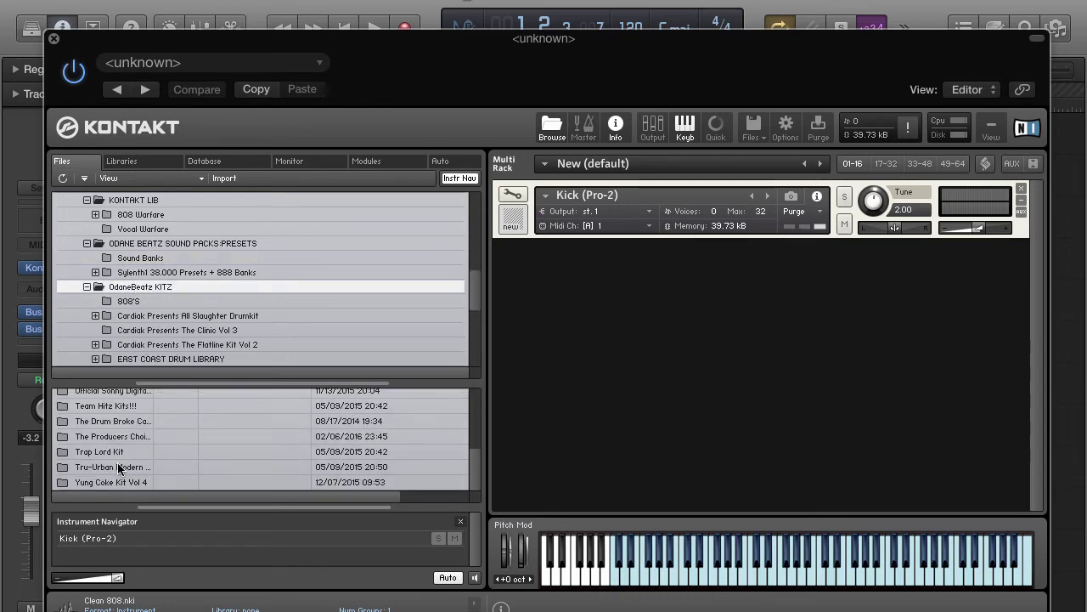
Step: Open the Snares (Dry) folder inside the Trap Lord Kit
double_click(107, 453)
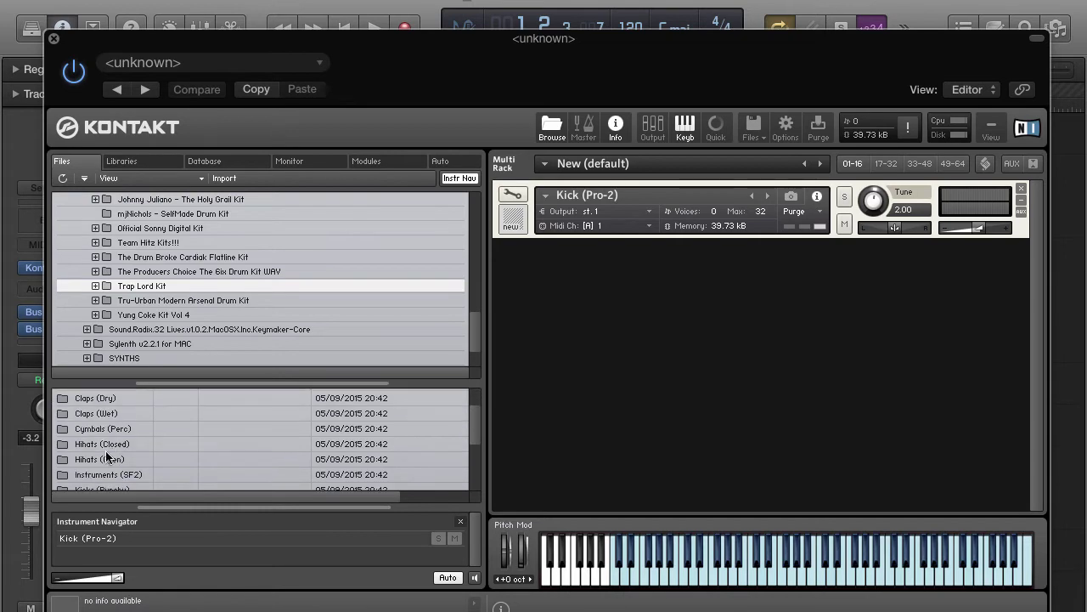
scroll(106, 455, "down", 6)
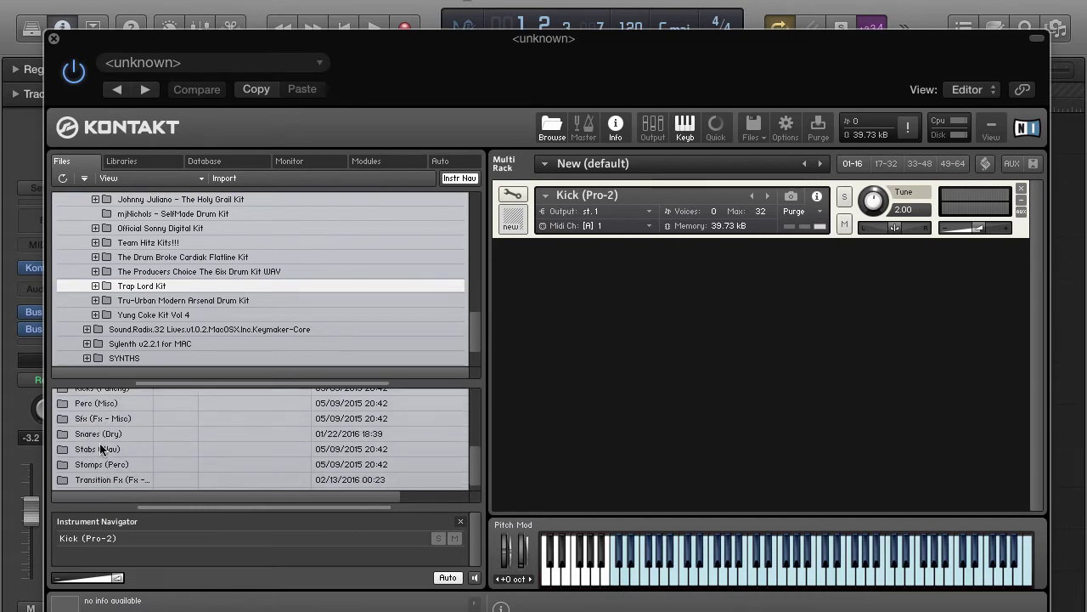
left_click(97, 435)
double_click(95, 432)
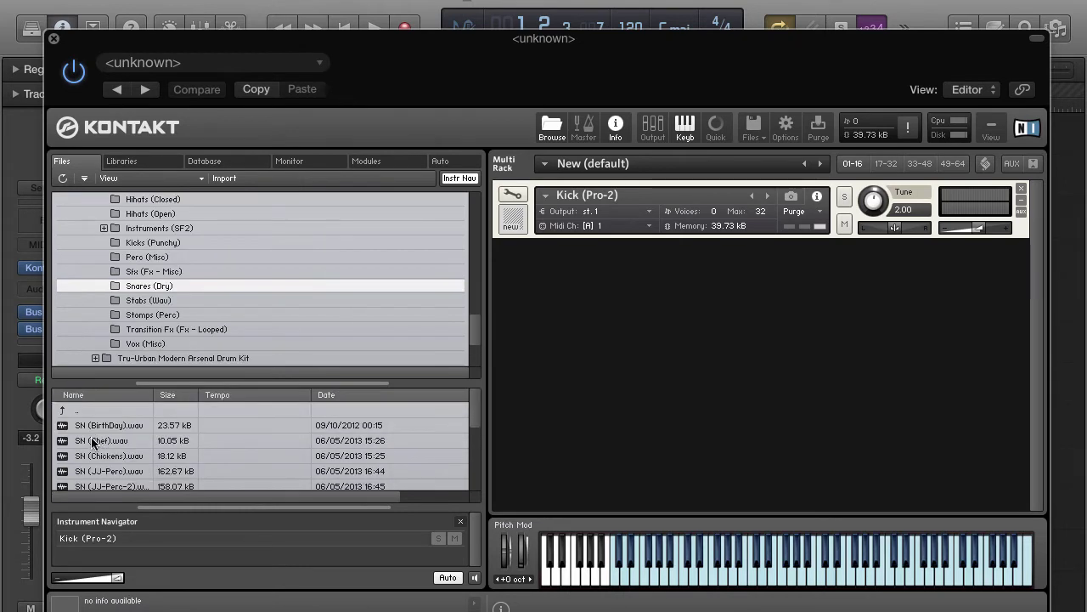
Step: Audition the snare samples in the Trap Lord Kit one after another, starting from SN (BirthDay).wav, and go back through the last ones
left_click(94, 428)
key("Down")
key("Down")
key("Down")
key("Down")
key("Down")
key("Down")
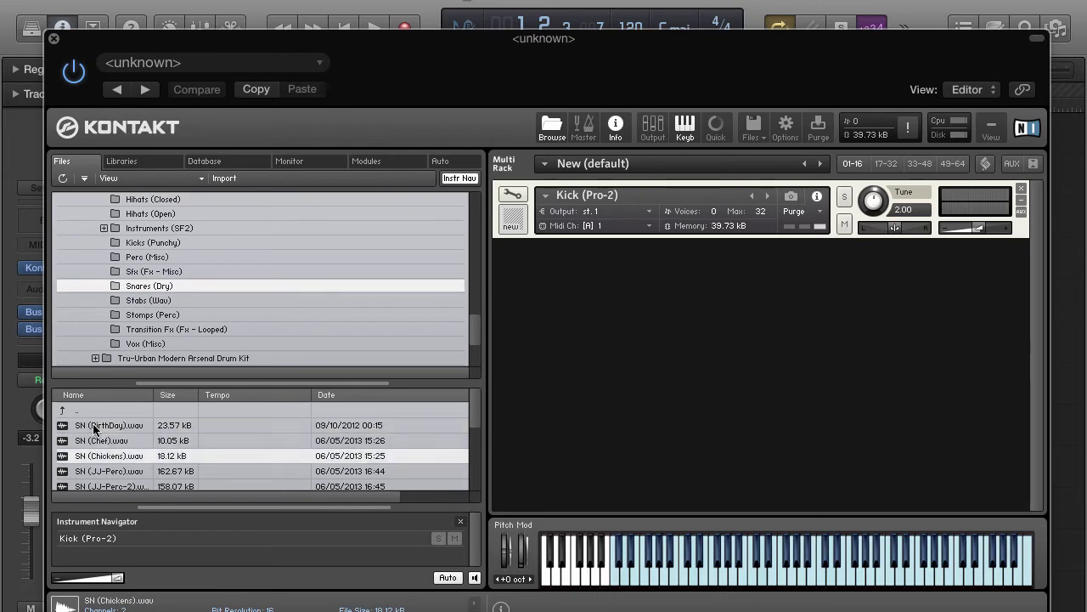
key("Down")
key("Down")
key("Down")
key("Down")
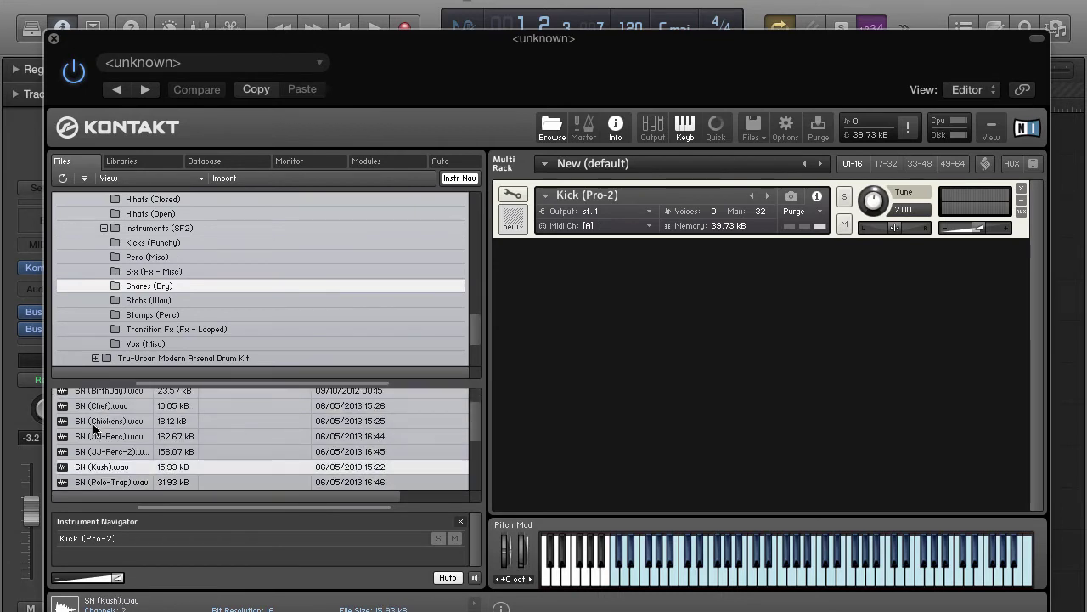
key("Down")
key("Down")
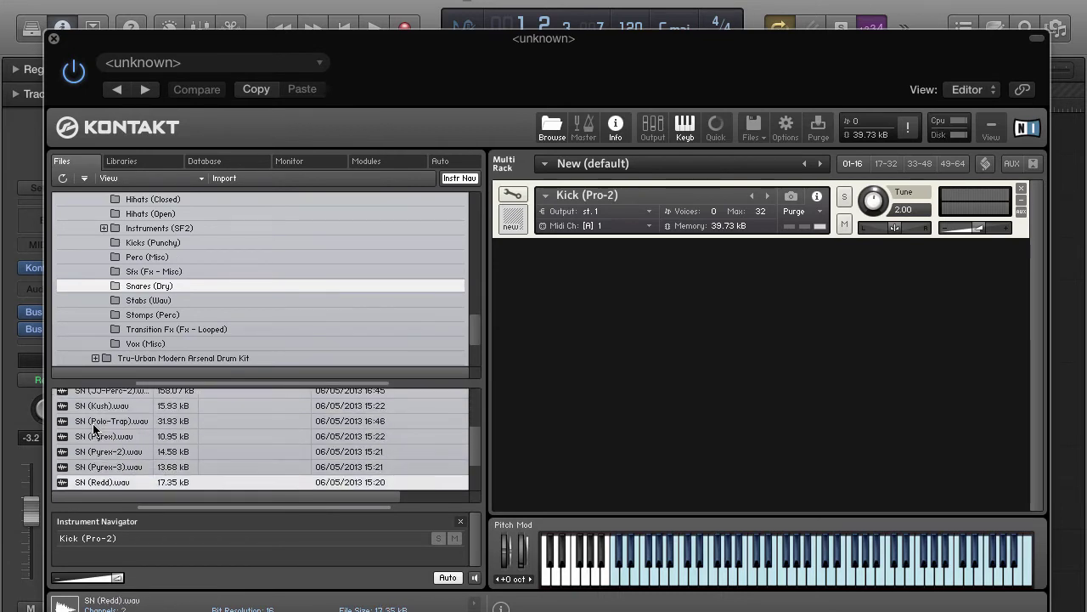
key("Down")
key("Down")
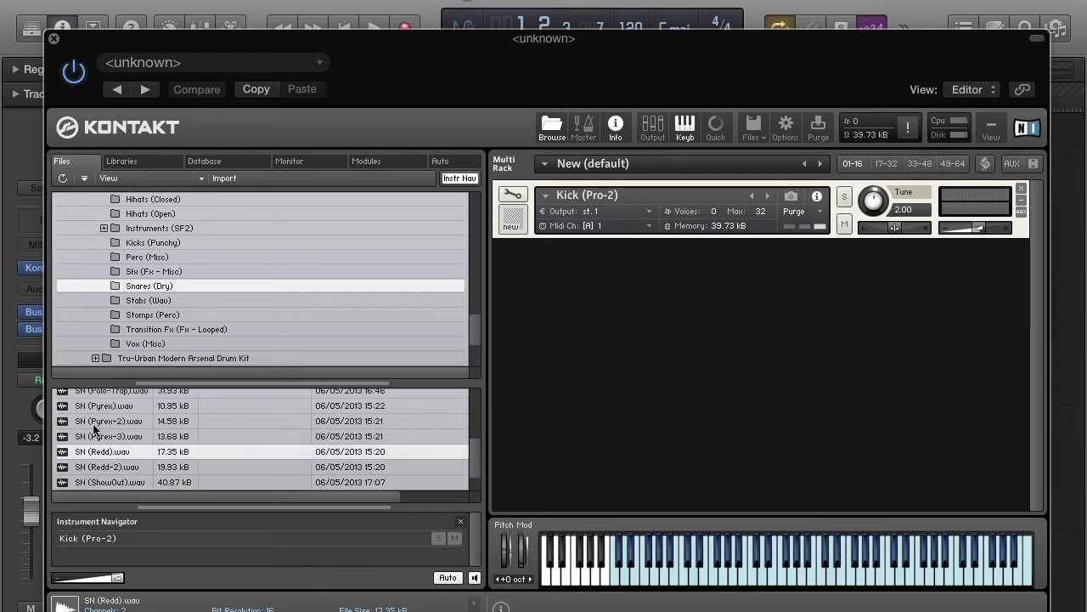
key("Up")
key("Up")
key("Up")
key("Up")
key("Up")
key("Up")
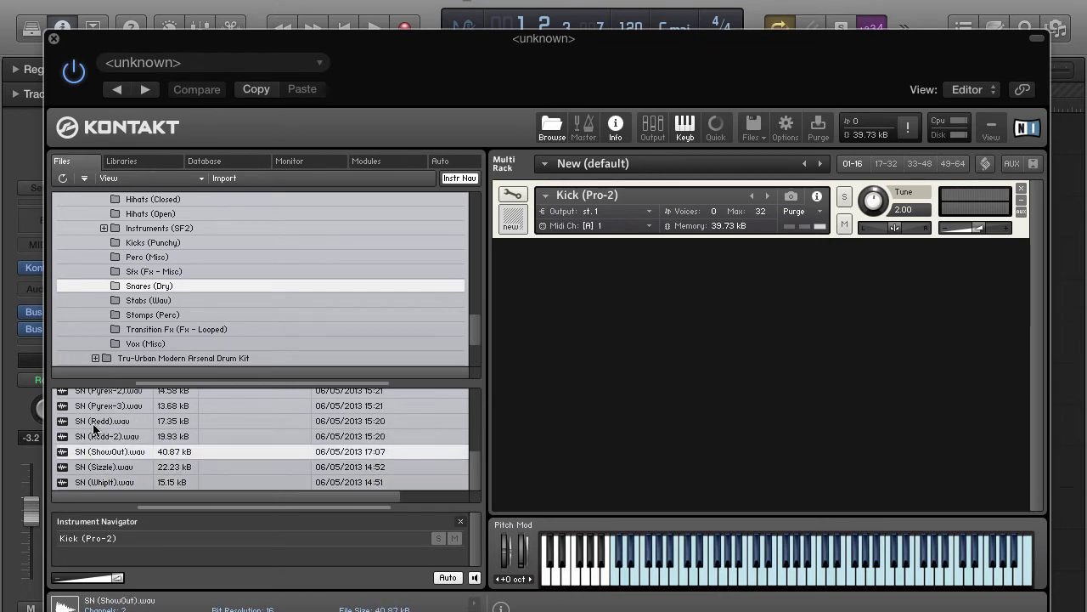
Step: Go back up the folder tree to The Drum Broke Cardiak Flatline Kit and open its Snares folder
scroll(136, 236, "up", 5)
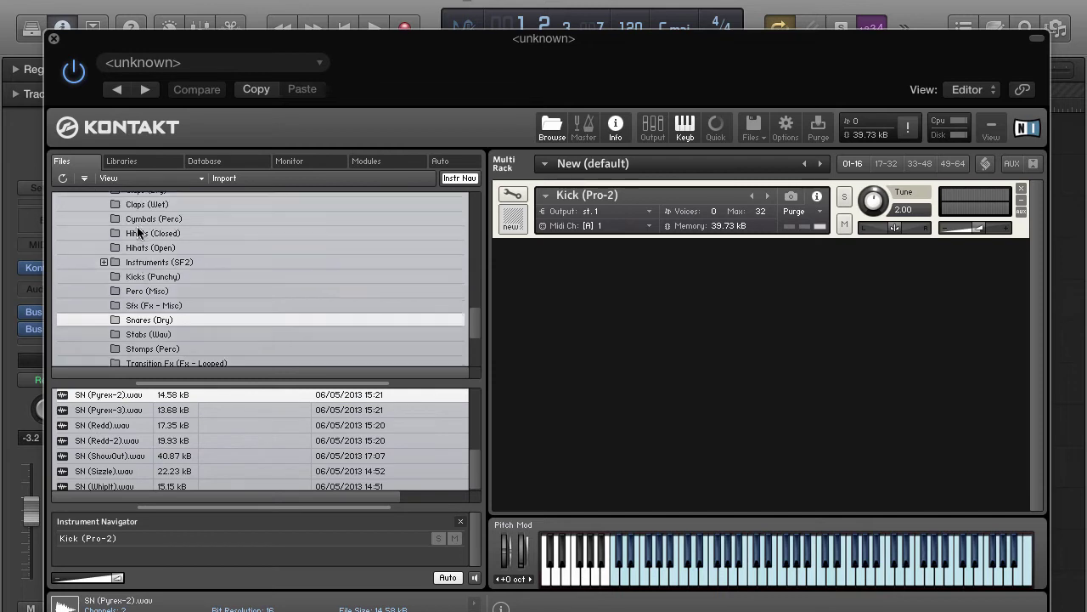
scroll(137, 236, "up", 3)
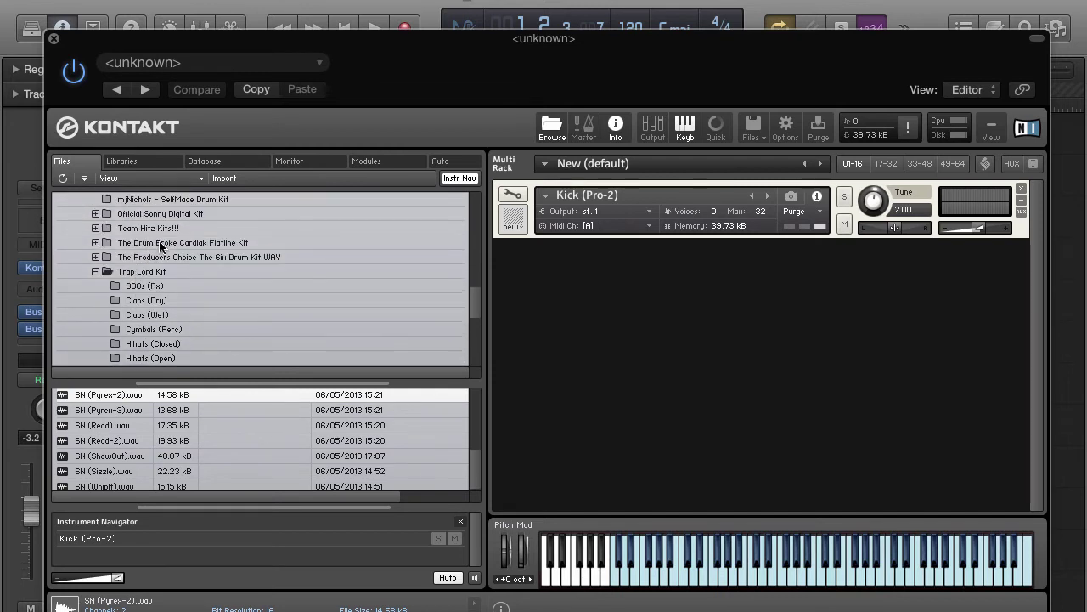
left_click(163, 244)
scroll(125, 450, "down", 1)
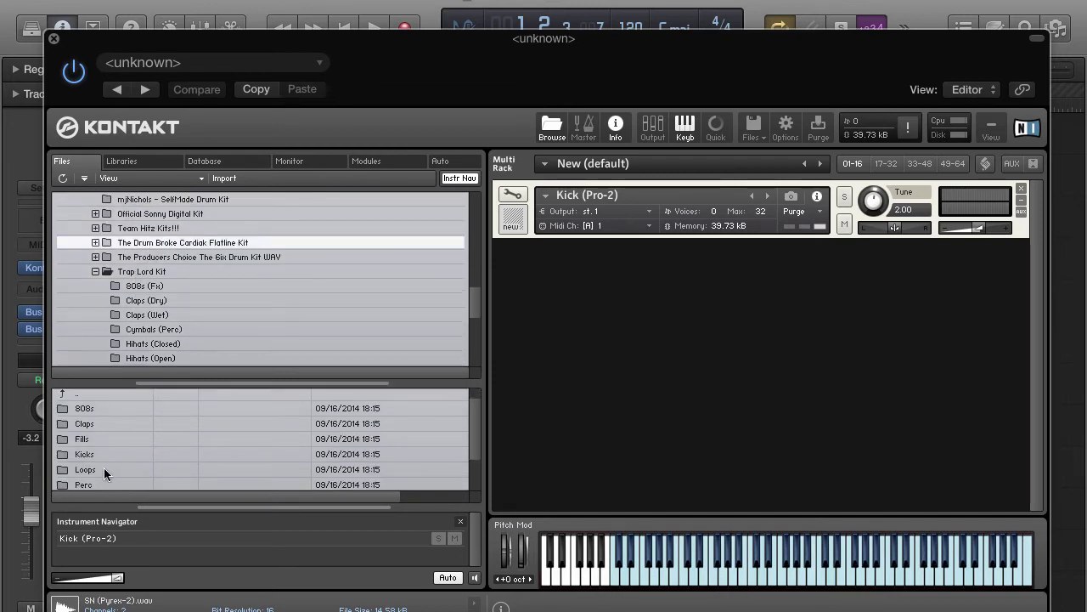
scroll(97, 473, "down", 1)
scroll(98, 473, "down", 2)
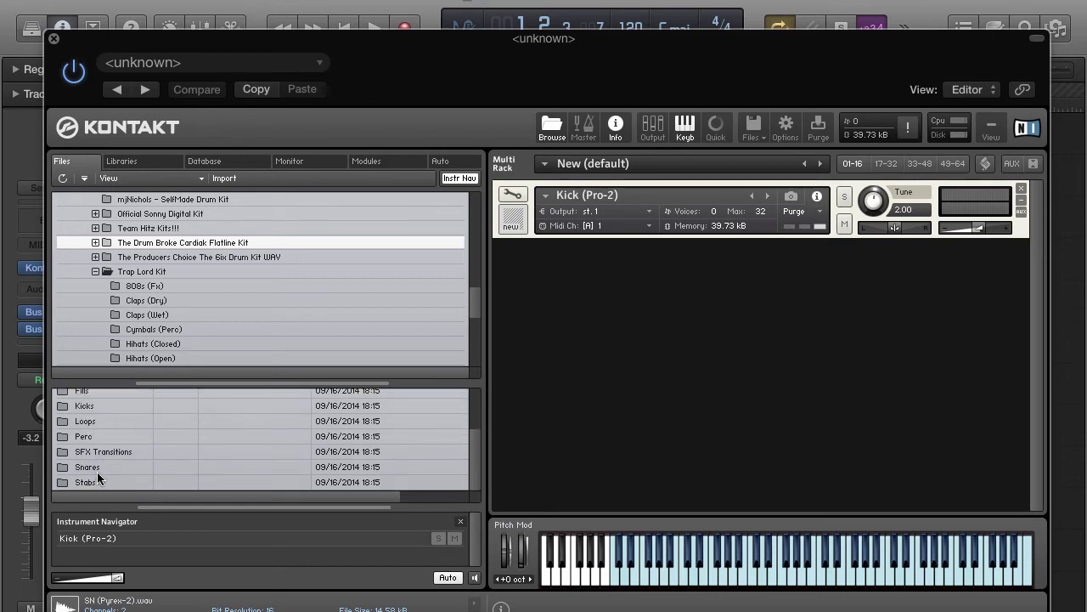
double_click(97, 469)
Step: Audition the Flatline Kit's snare samples from All Of Me Snare.wav down through the ASVP Cardi snares
left_click(97, 428)
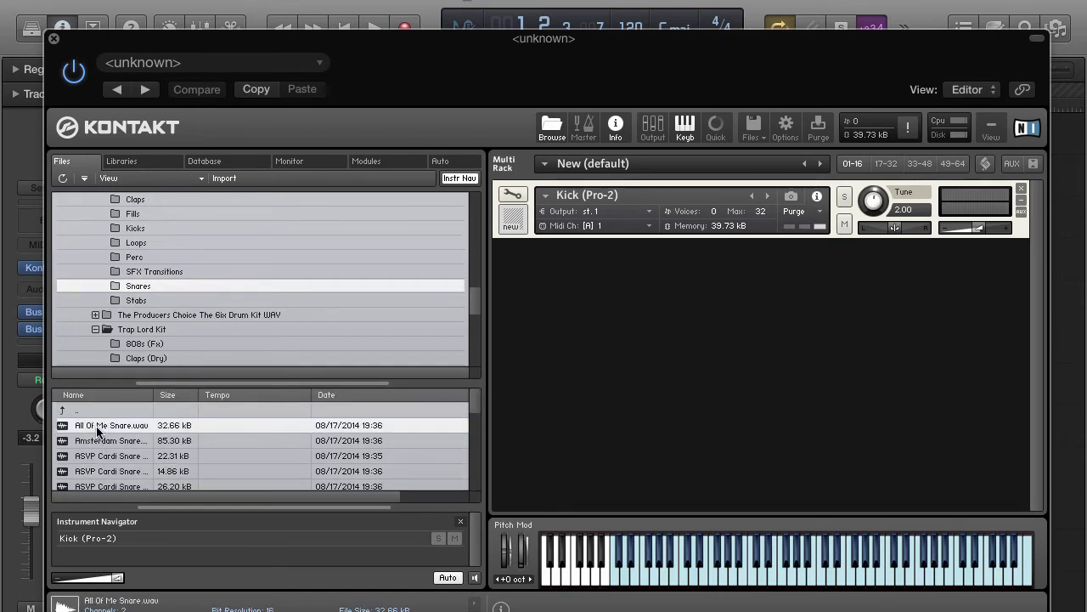
key("Down")
key("Down")
key("Down")
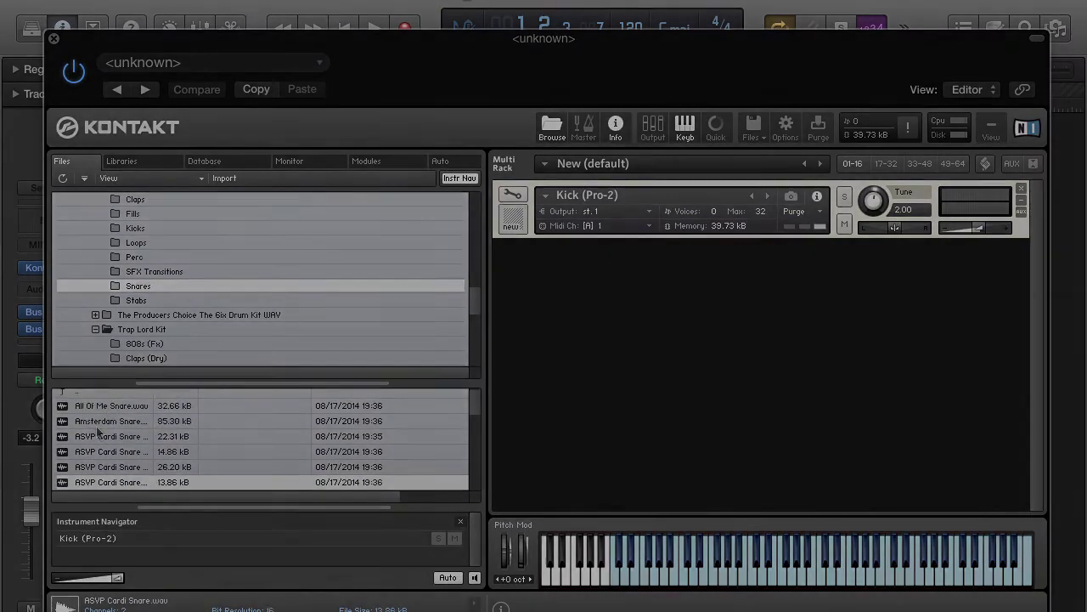